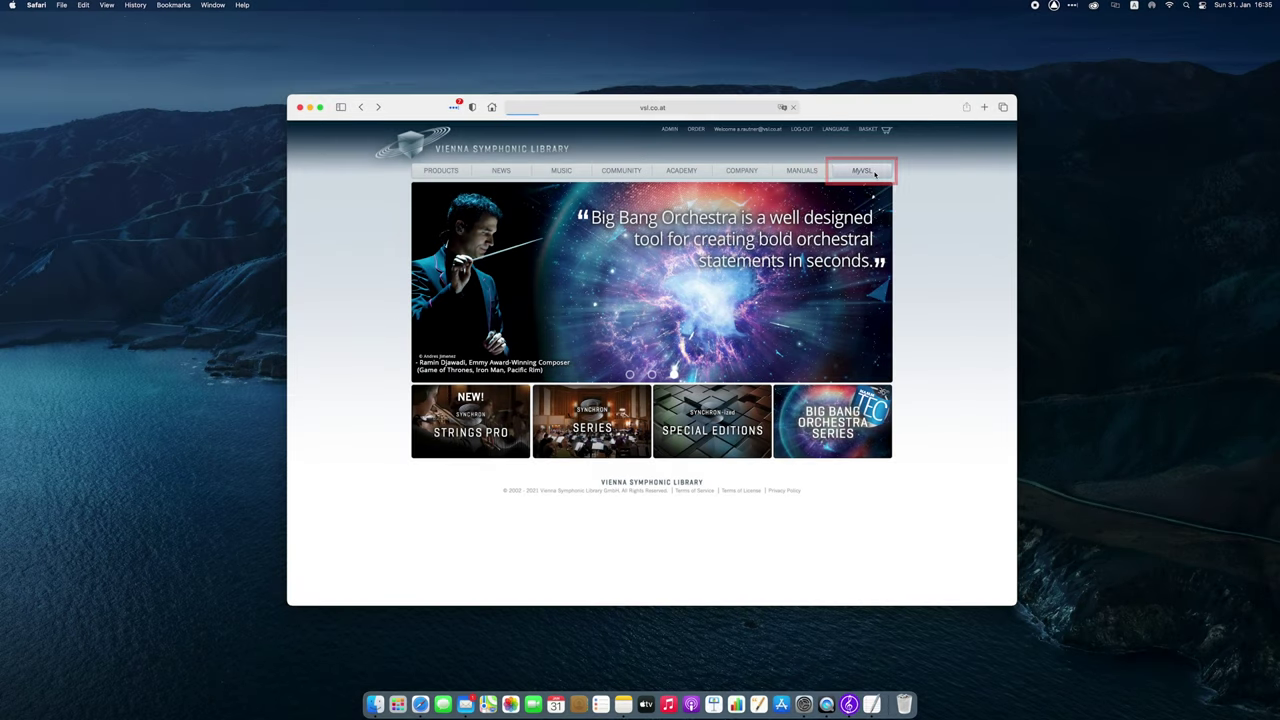
# - Filter MyVSL downloads to Notation related and download 'Sibelius: VSL Soundset Installer v.1.0.184 (macOS)'
pyautogui.click(875, 174)
pyautogui.click(543, 205)
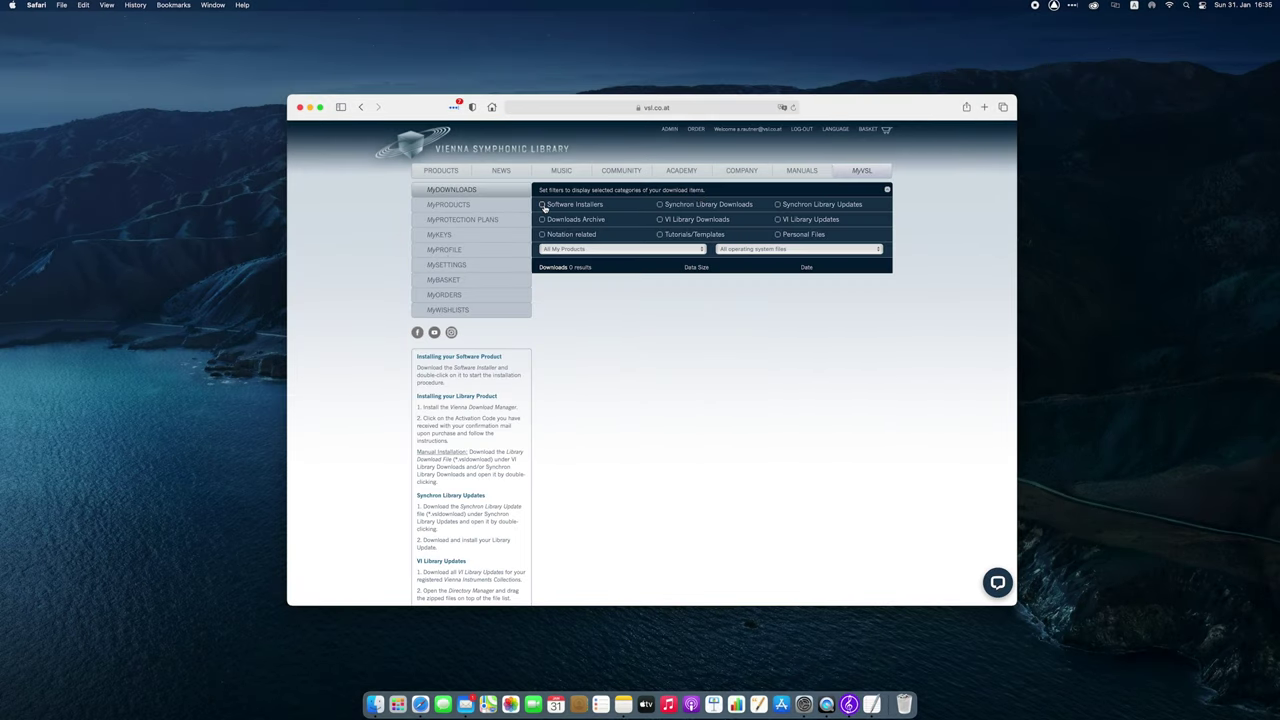
pyautogui.click(543, 235)
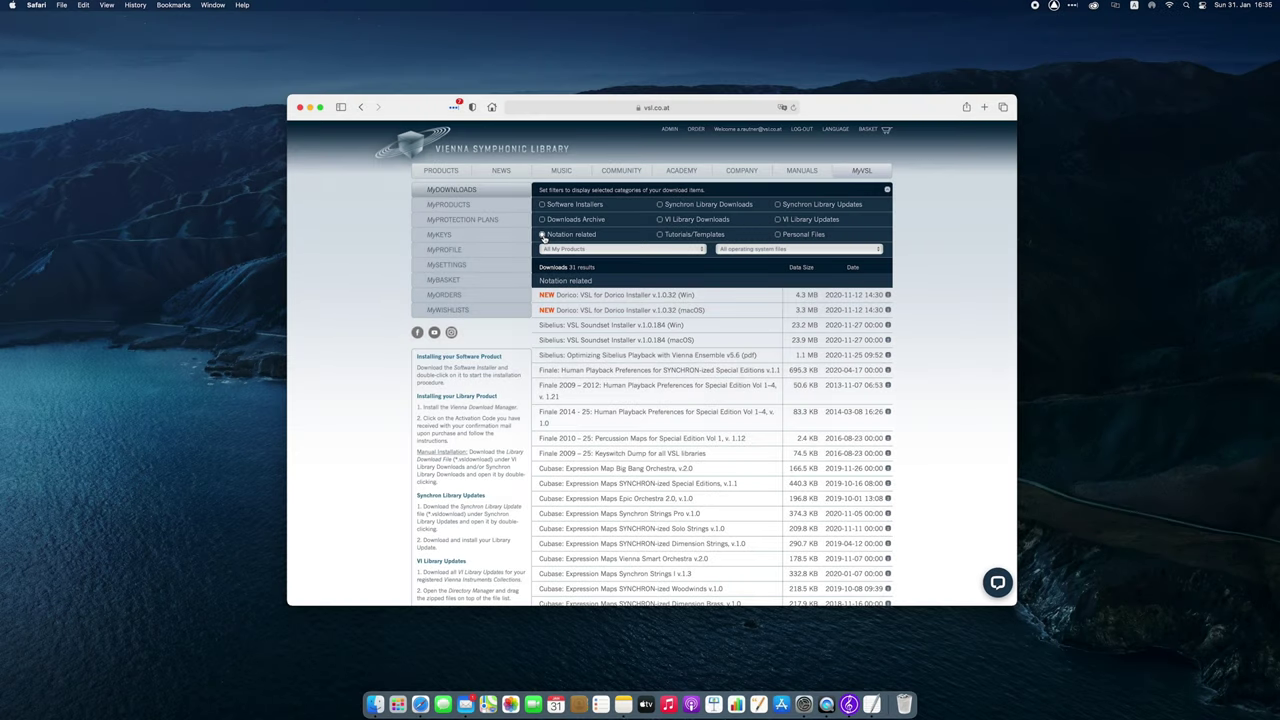
pyautogui.click(887, 340)
# - Run the downloaded VSL Sibelius Soundsets package and install it on Macintosh HD, authorizing with the admin password
pyautogui.click(948, 107)
pyautogui.click(962, 154)
pyautogui.doubleClick(962, 154)
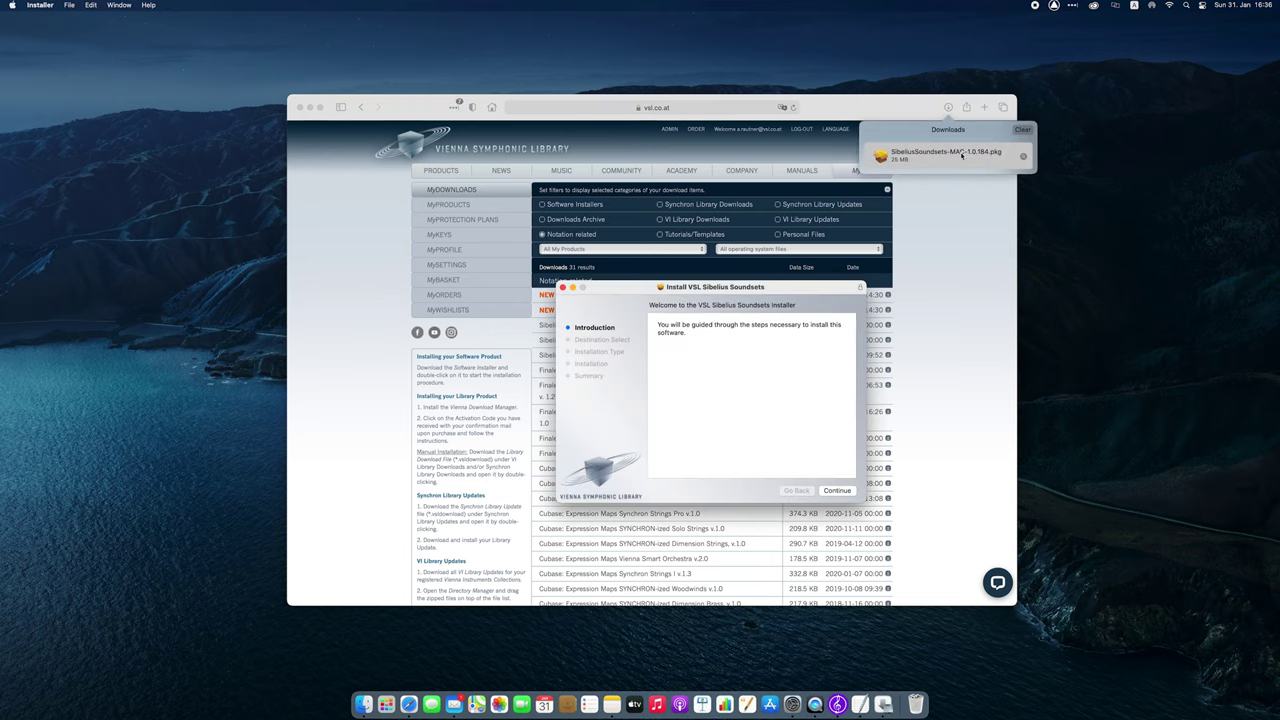
pyautogui.click(823, 491)
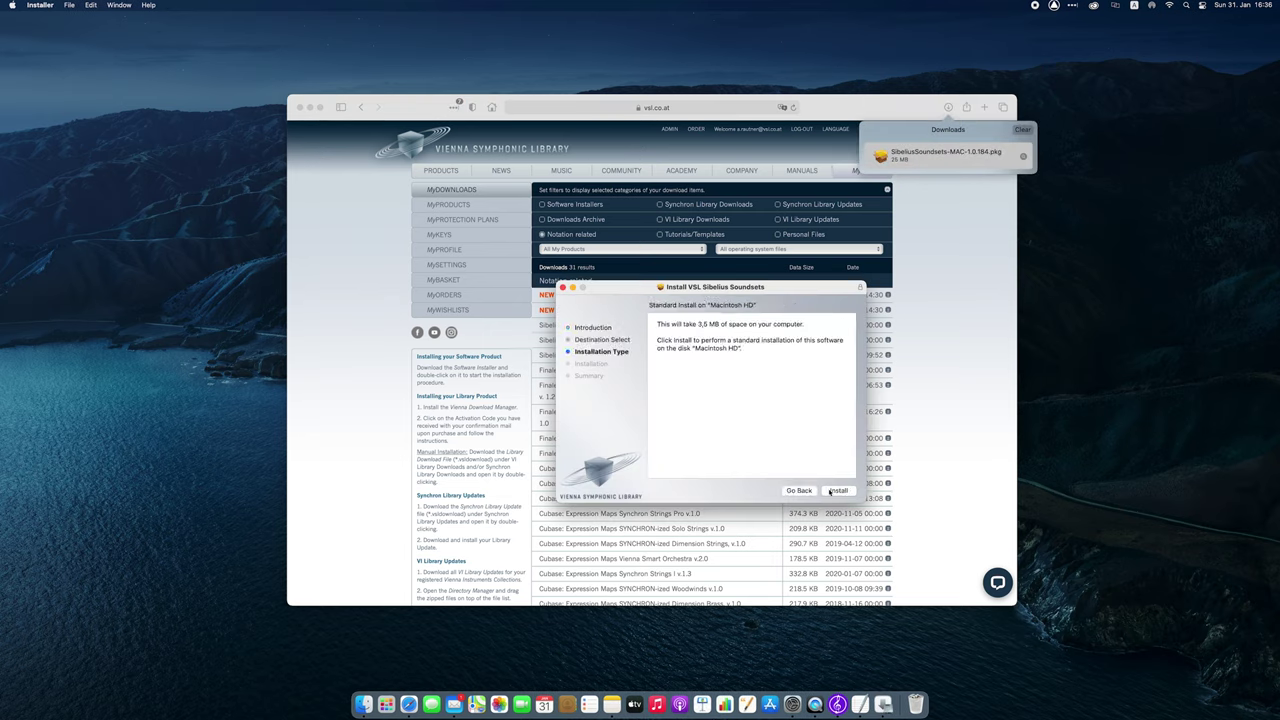
pyautogui.click(838, 490)
pyautogui.write('••••••••••••••••••••')
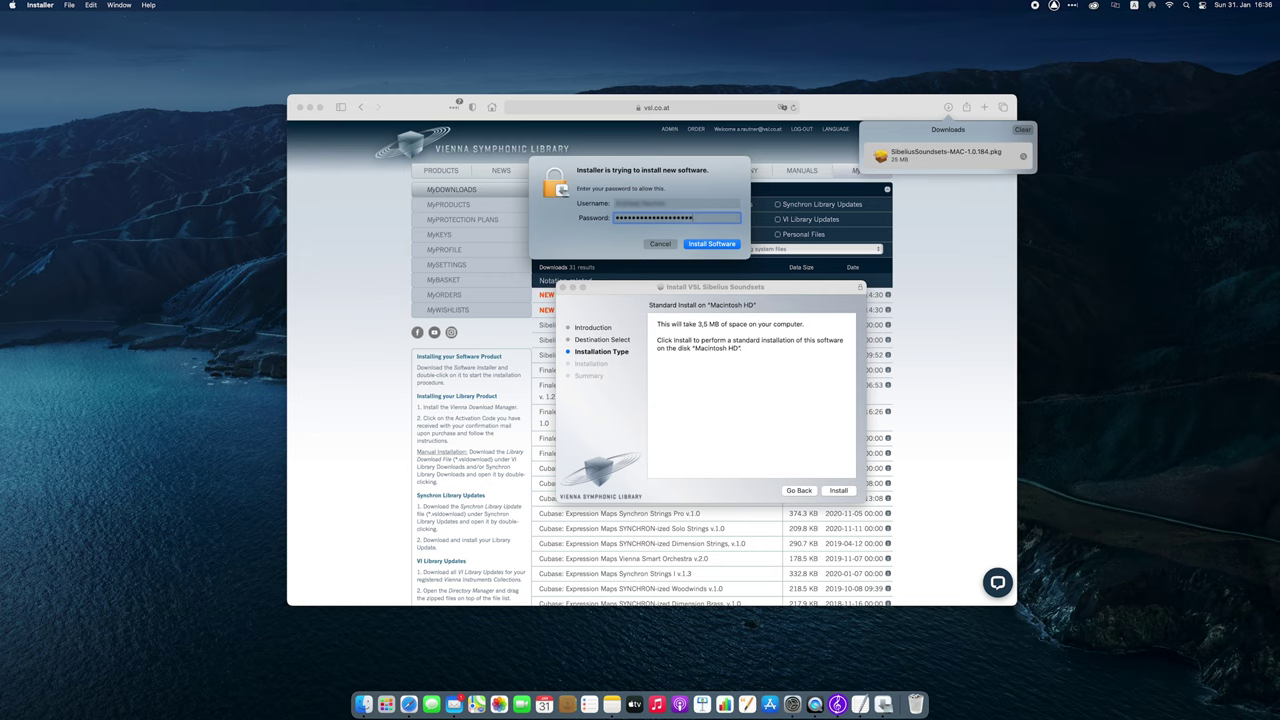
pyautogui.press('Return')
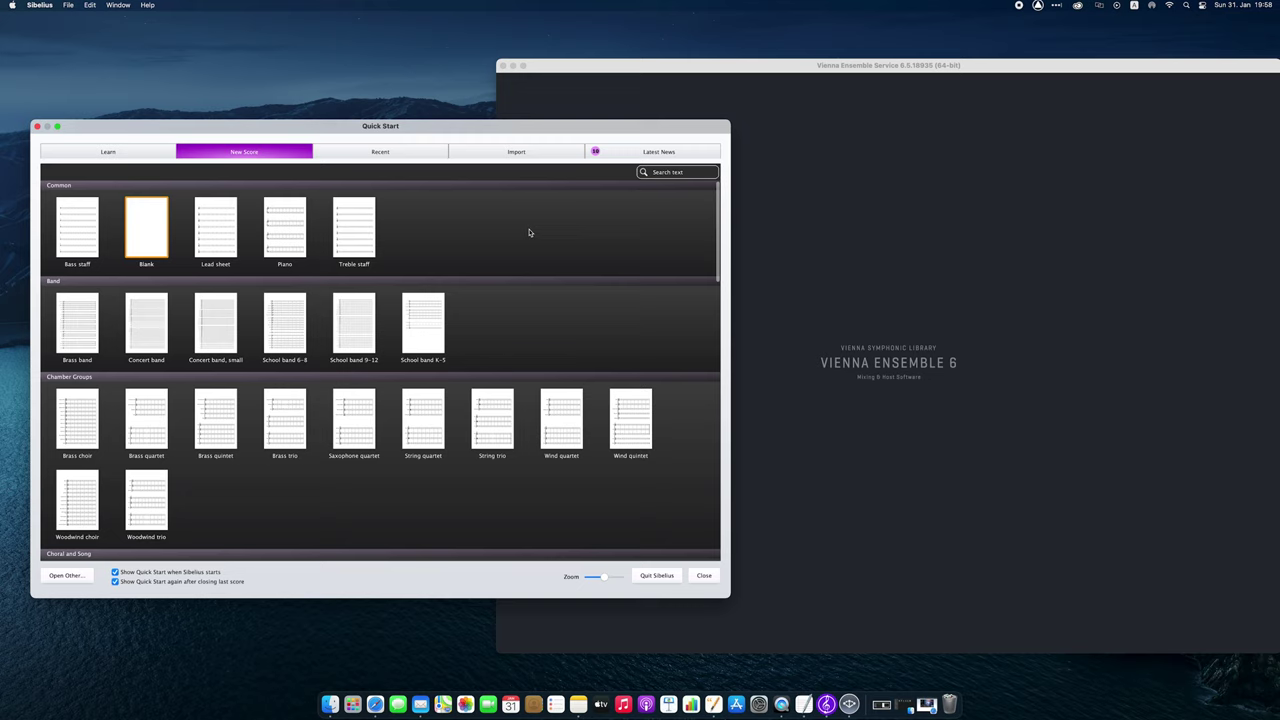
# - Start a Blank score and set its house style to Vienna Symphonic Library
pyautogui.doubleClick(154, 237)
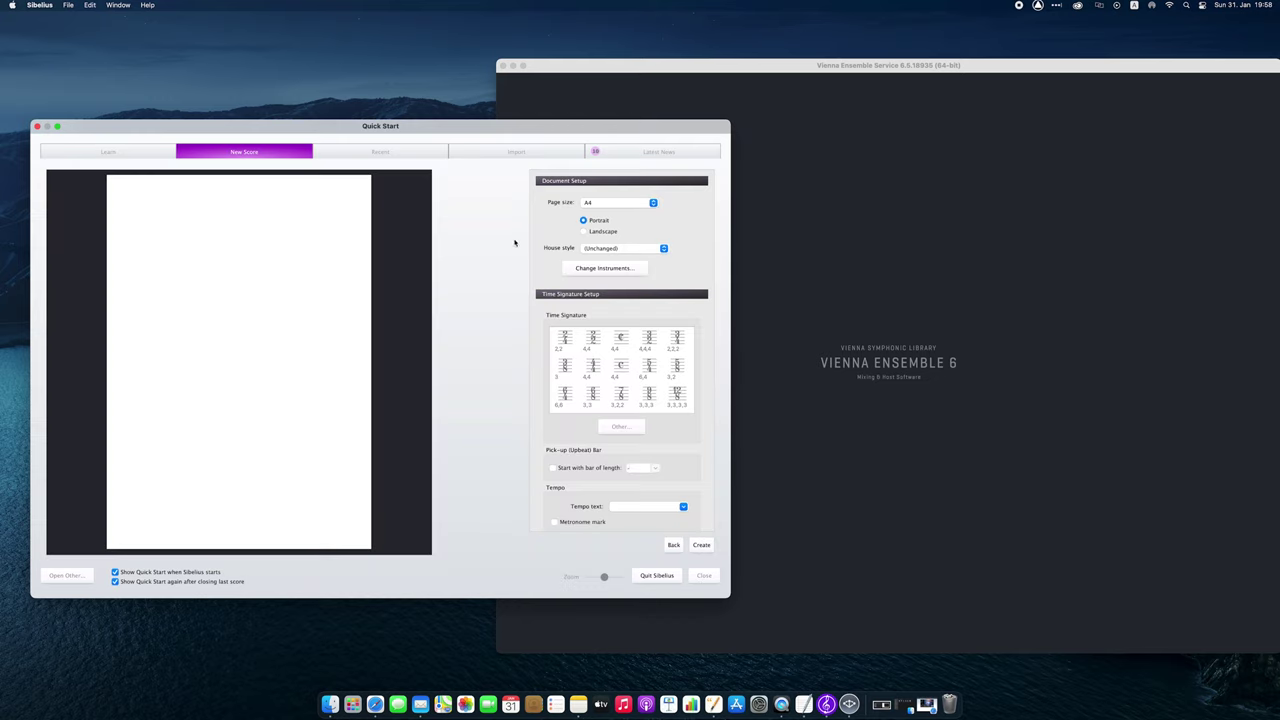
pyautogui.click(612, 248)
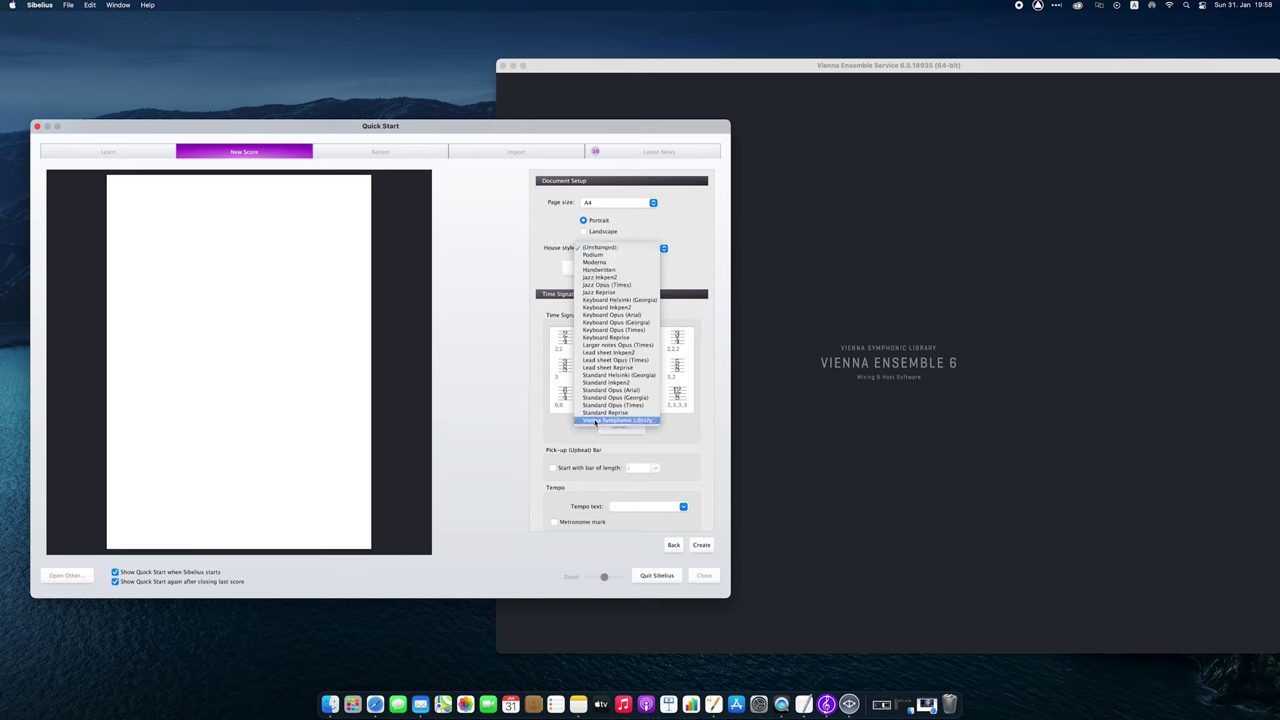
pyautogui.click(596, 421)
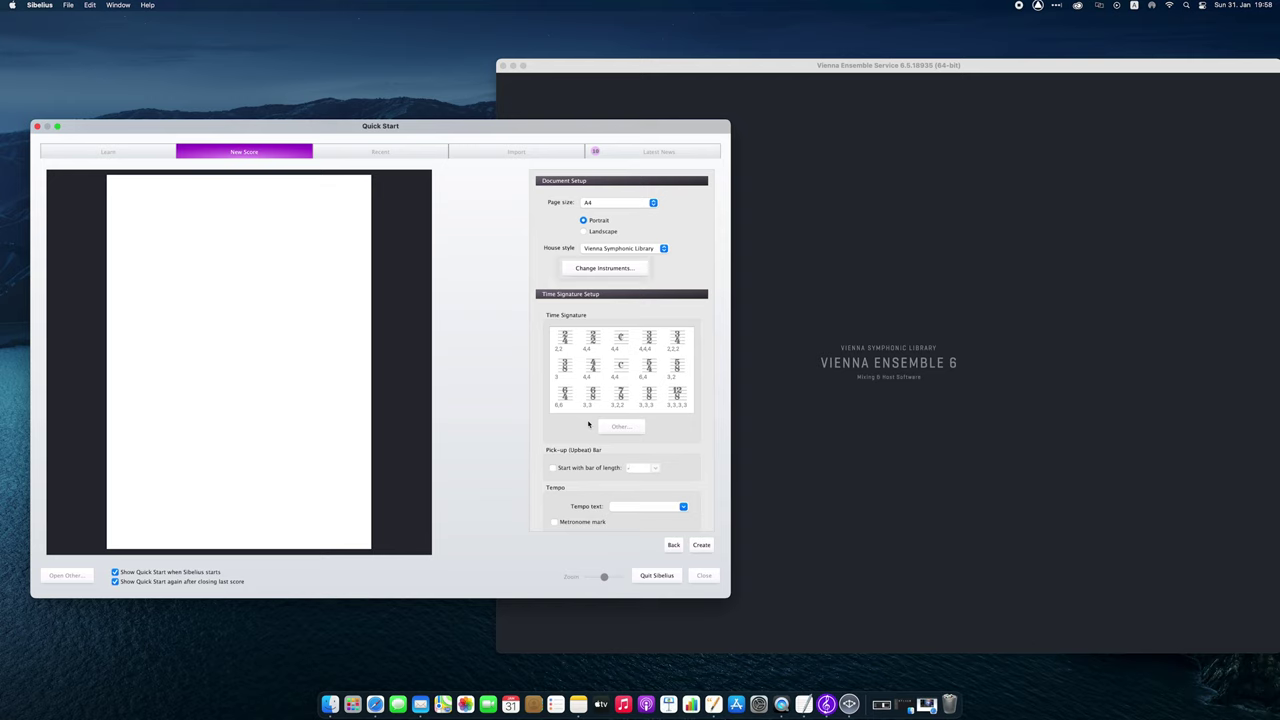
# - Add four Horn in F [VSL Dimension Brass] staves to the score
pyautogui.click(604, 268)
pyautogui.write('horn')
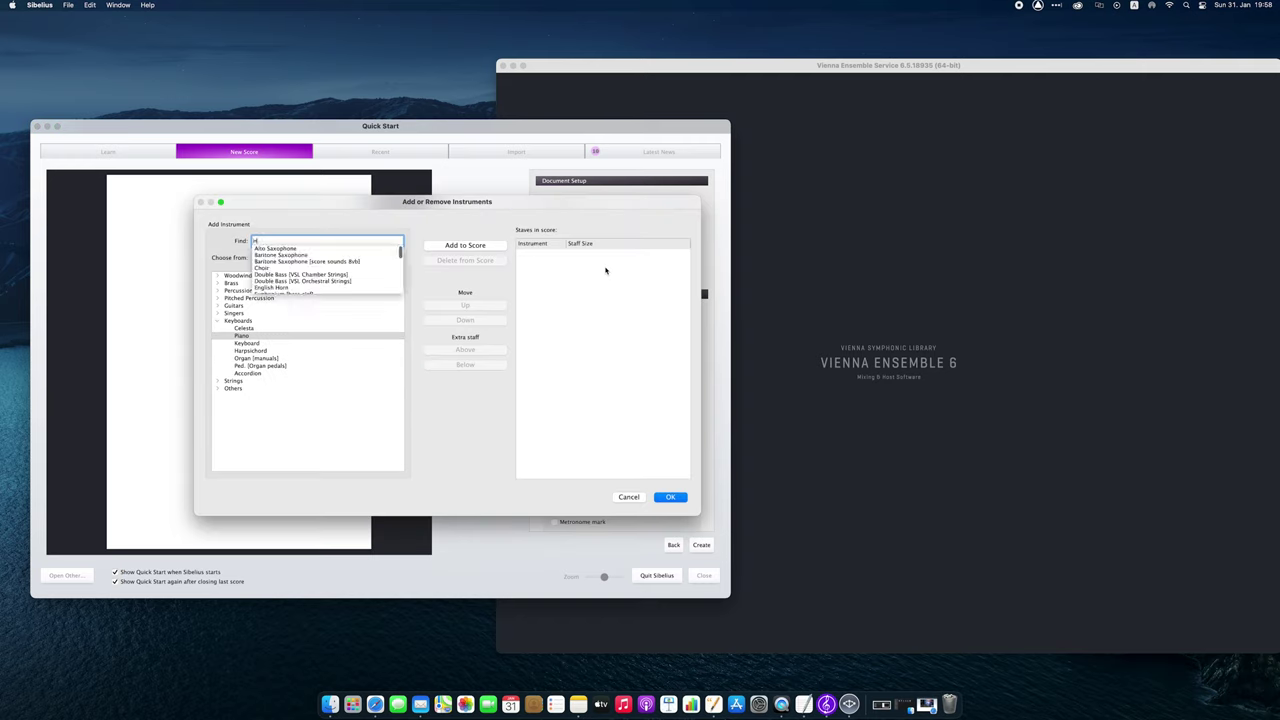
pyautogui.press('Down')
pyautogui.press('Down')
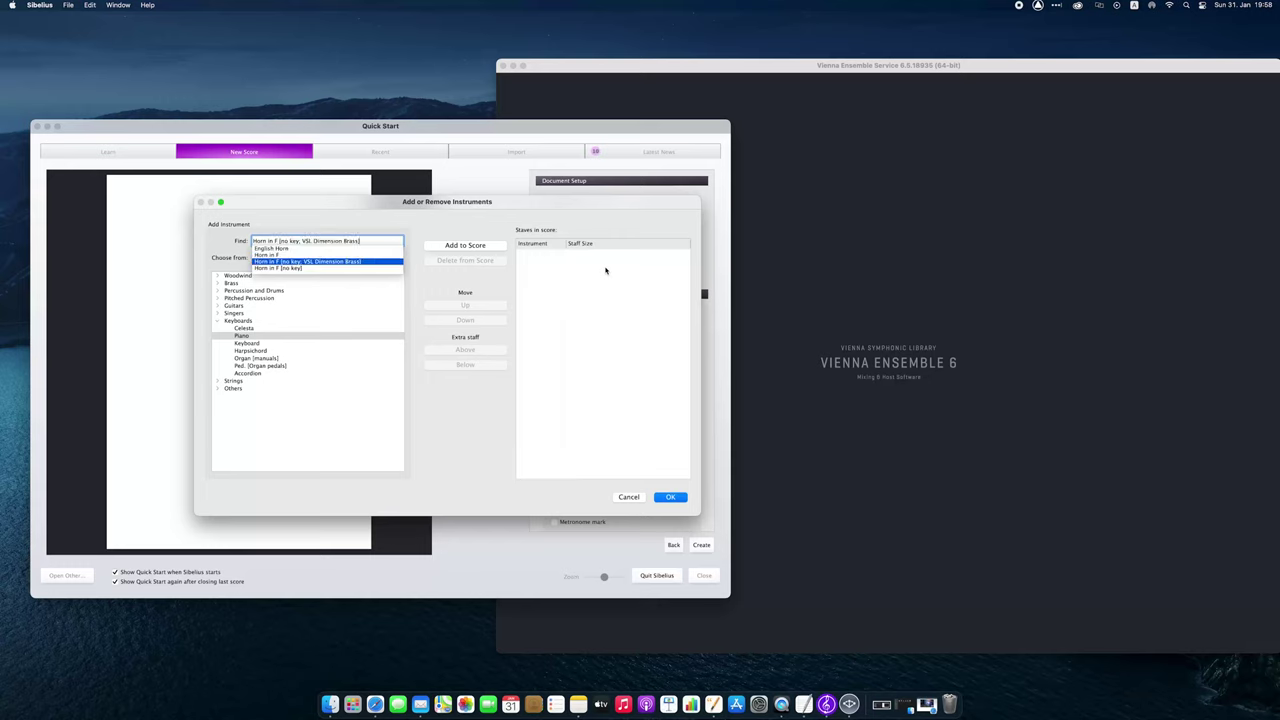
pyautogui.press('Return')
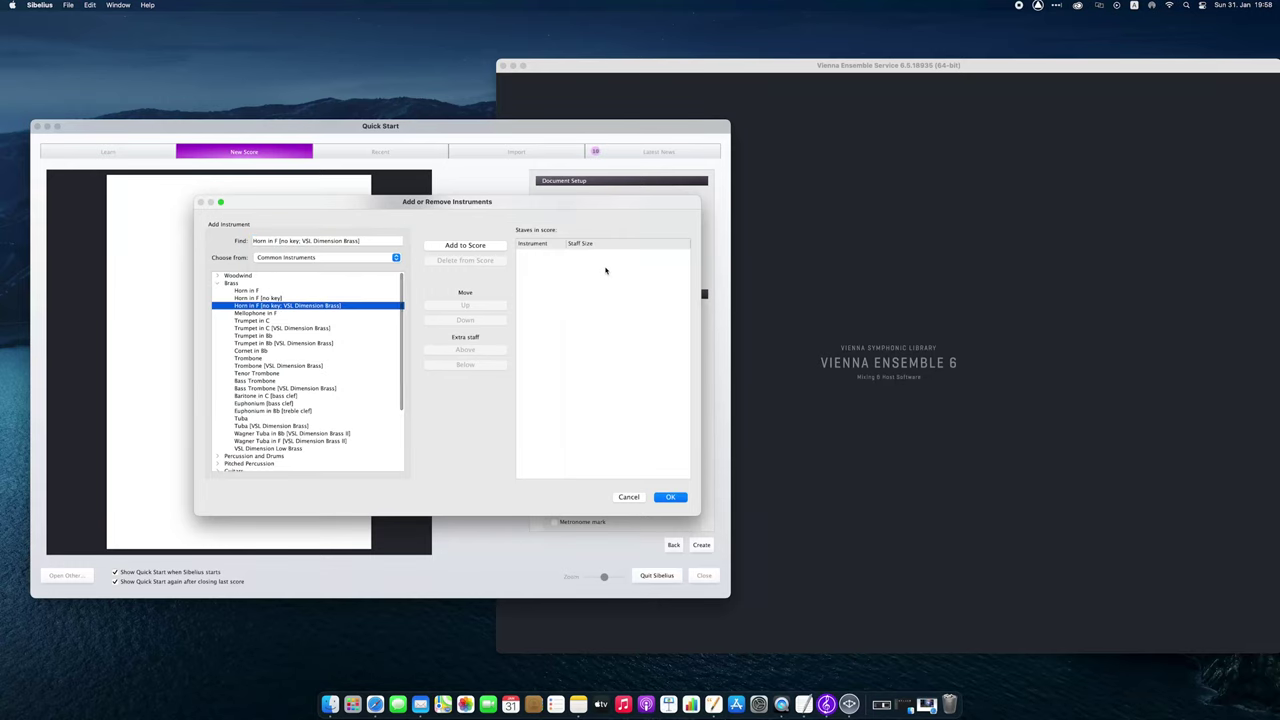
pyautogui.click(459, 243)
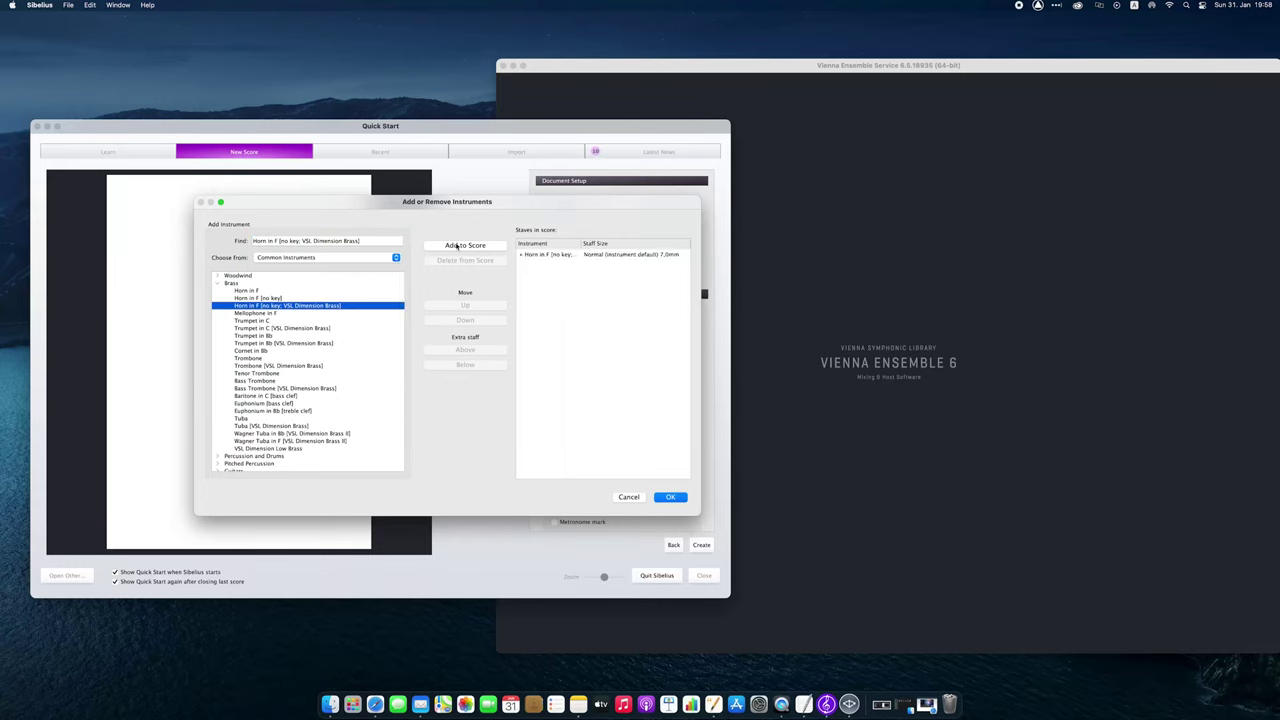
pyautogui.click(457, 245)
pyautogui.click(458, 245)
pyautogui.click(458, 245)
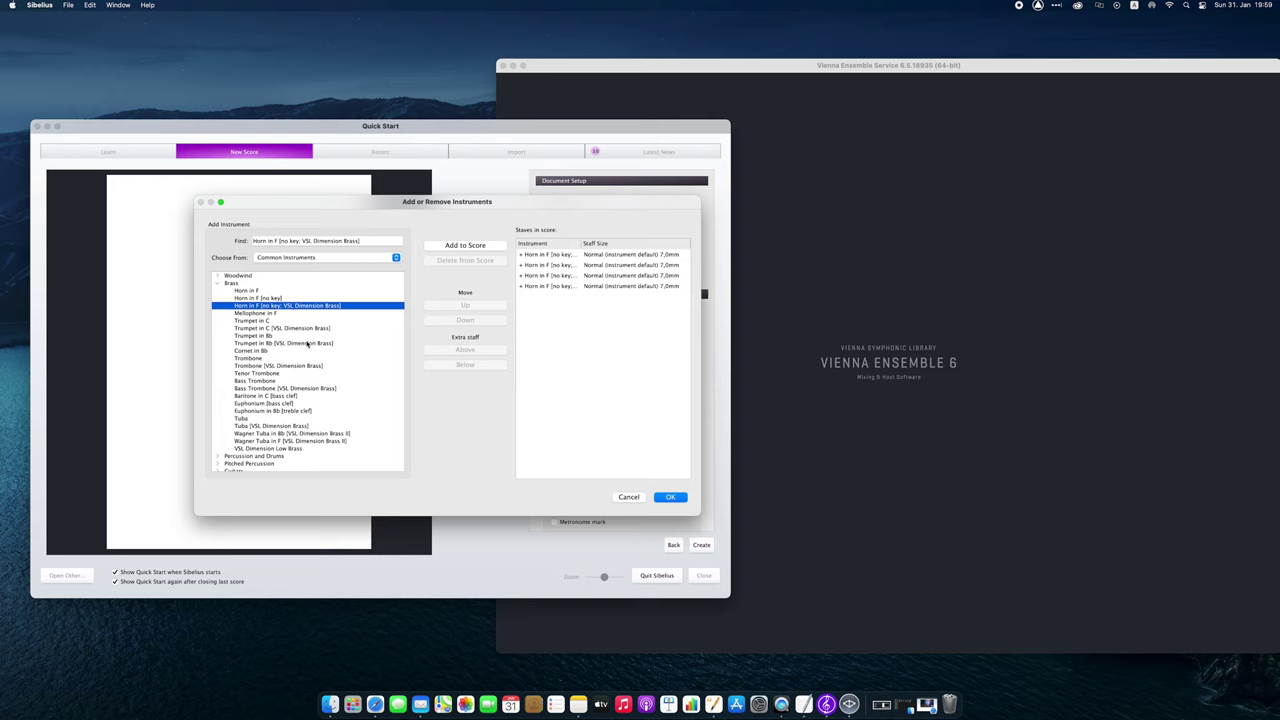
# - Add Trumpet in C from VSL Dimension Brass and confirm the five-instrument lineup
pyautogui.click(308, 329)
pyautogui.click(464, 246)
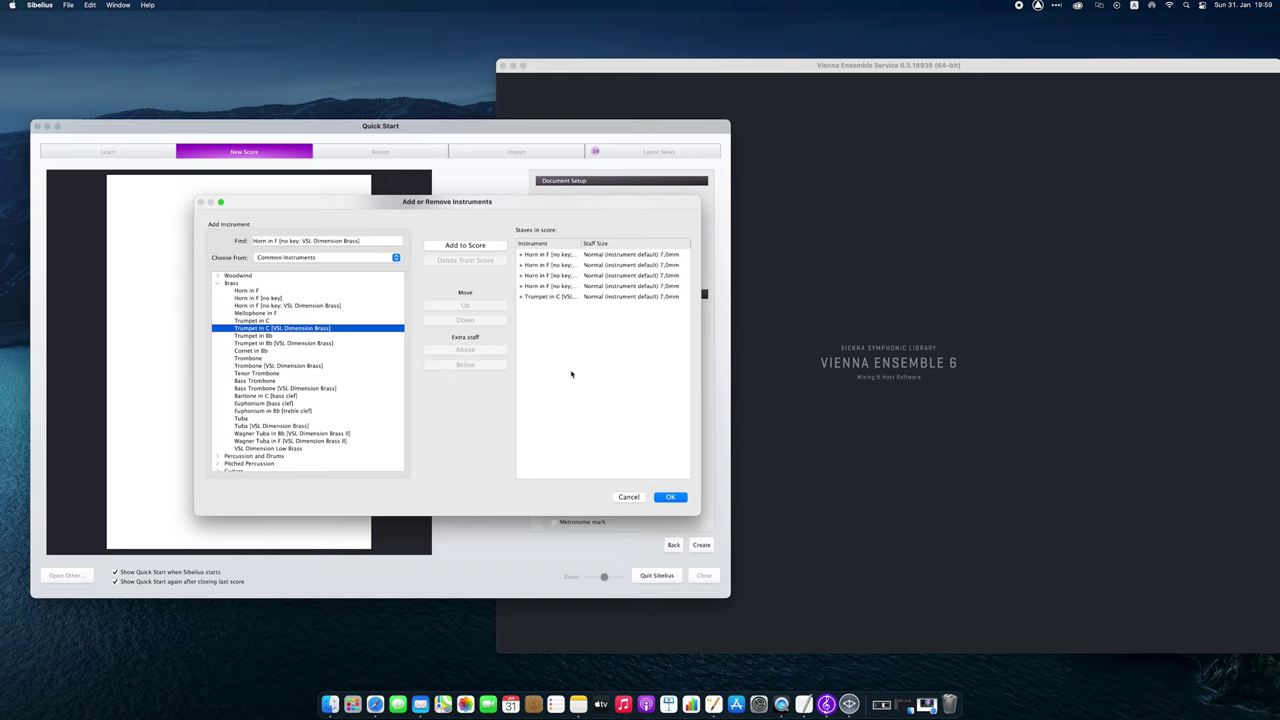
pyautogui.click(671, 504)
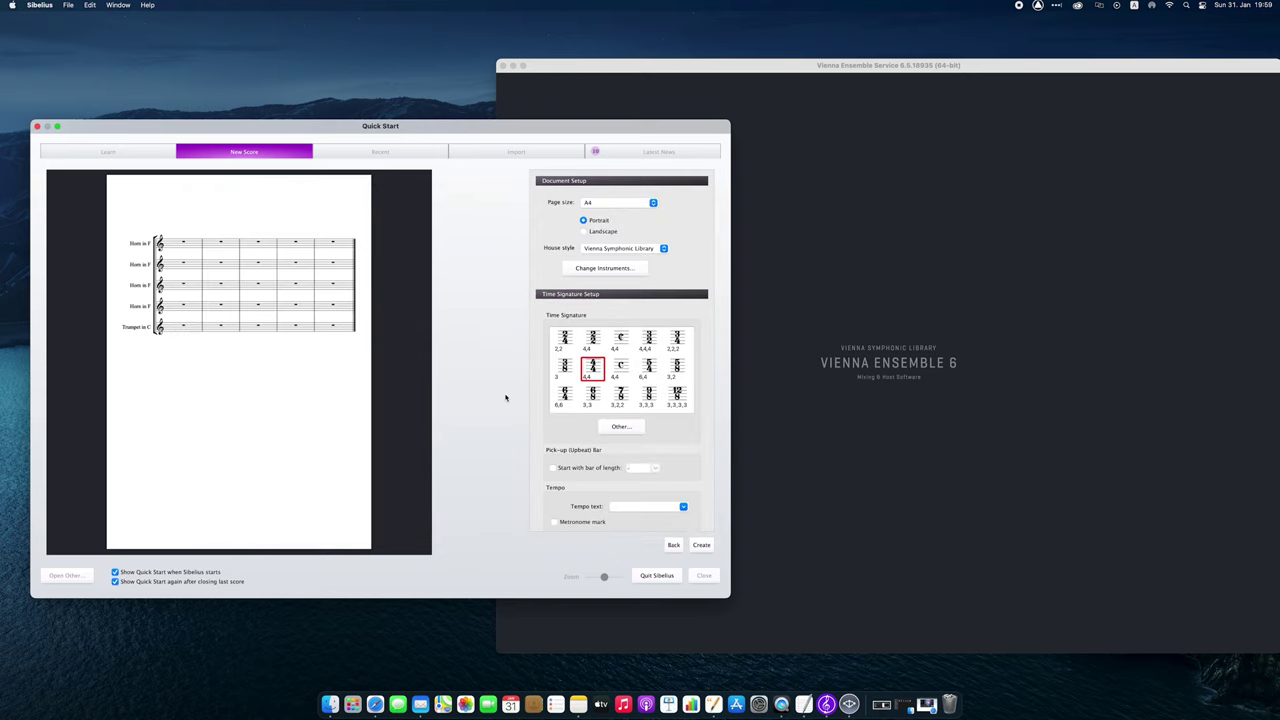
# - Title the score 'Funeral for a Friend', enter the composer and arranger credits, and create it
pyautogui.scroll(-10, 536, 389)
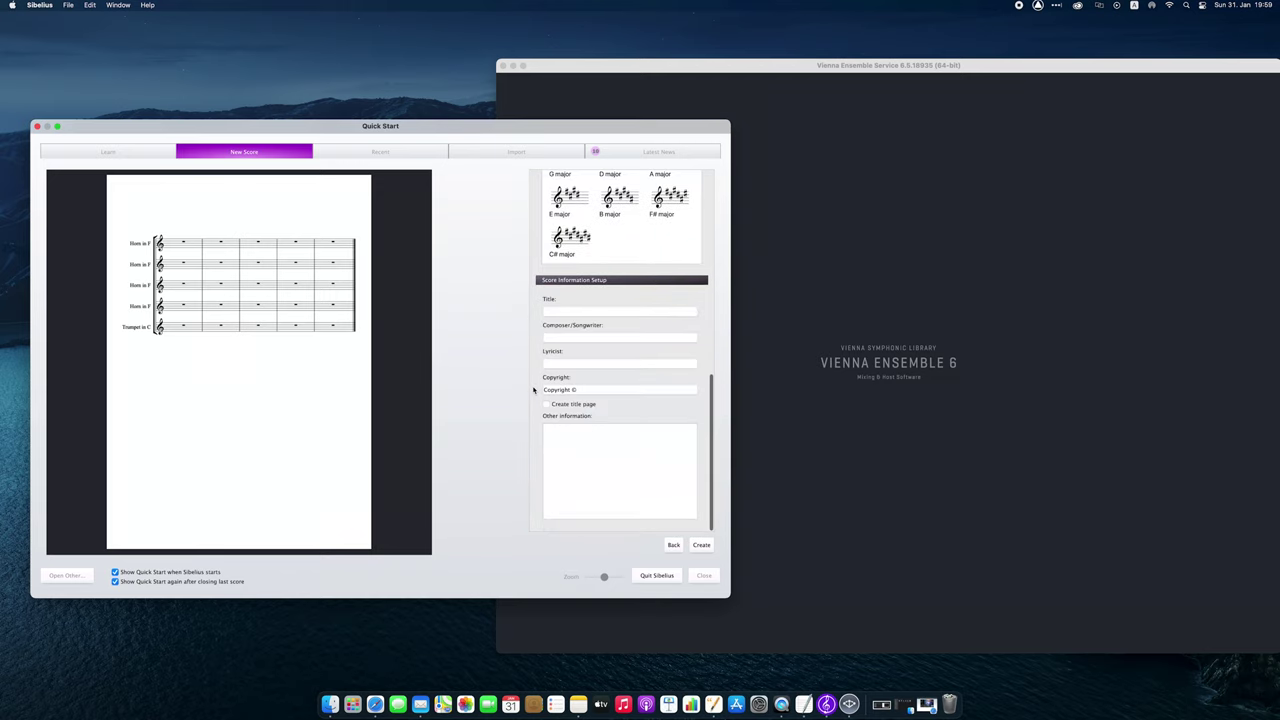
pyautogui.click(573, 313)
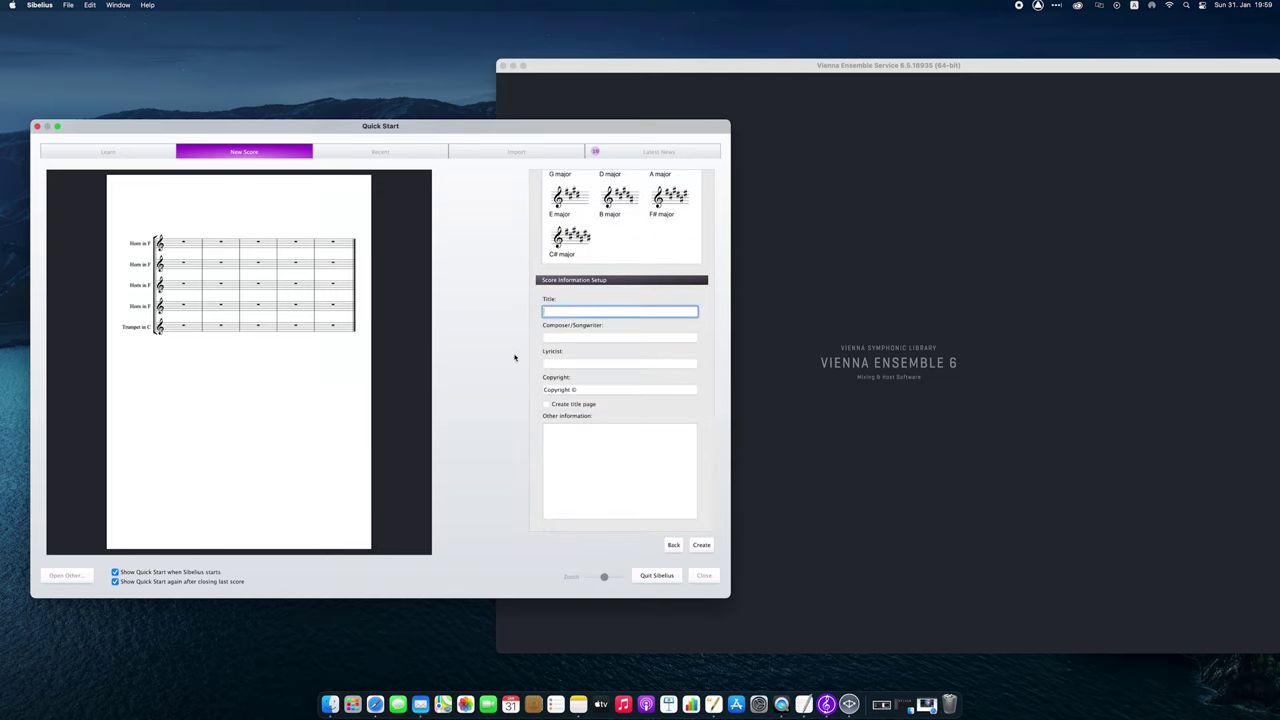
pyautogui.write('Funeral for a Friend')
pyautogui.press('Tab')
pyautogui.write('Elton John')
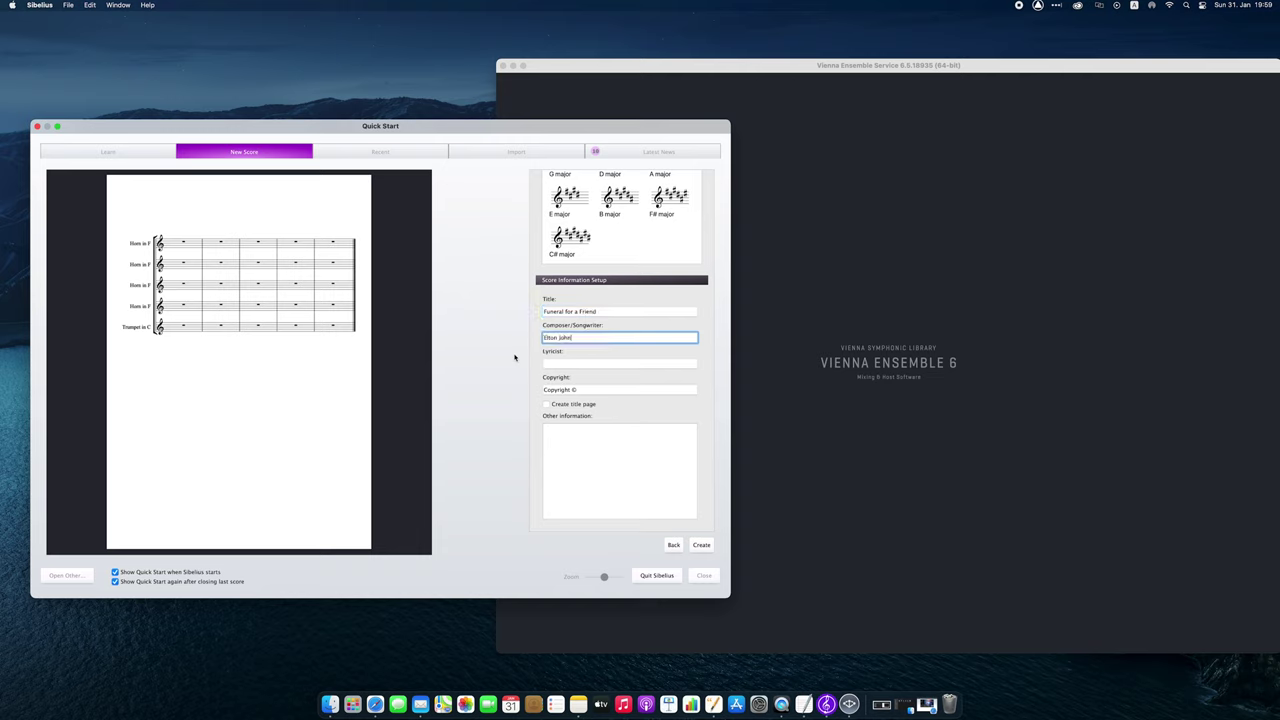
pyautogui.write('\\n\\Arr. Andreas Olszewski')
pyautogui.click(701, 546)
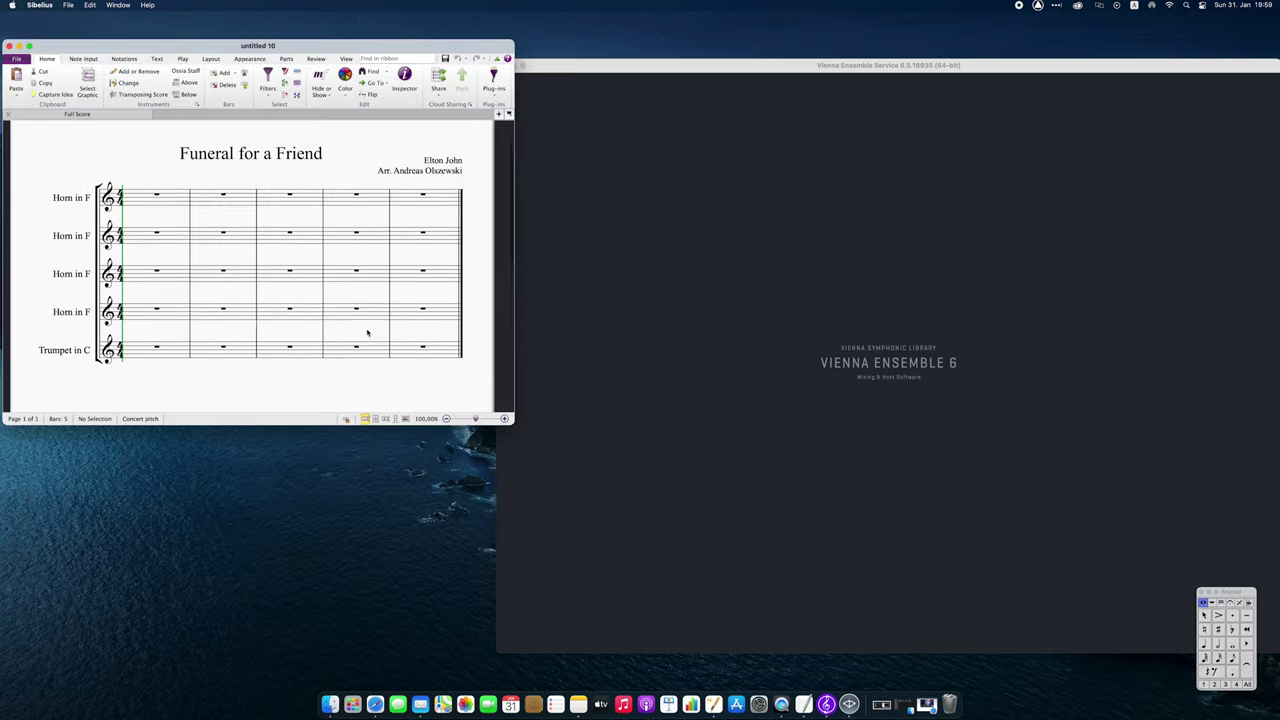
# - Append 1, 2, 3 and 4 to the four Horn in F staff names
pyautogui.moveTo(565, 69); pyautogui.dragTo(602, 63)
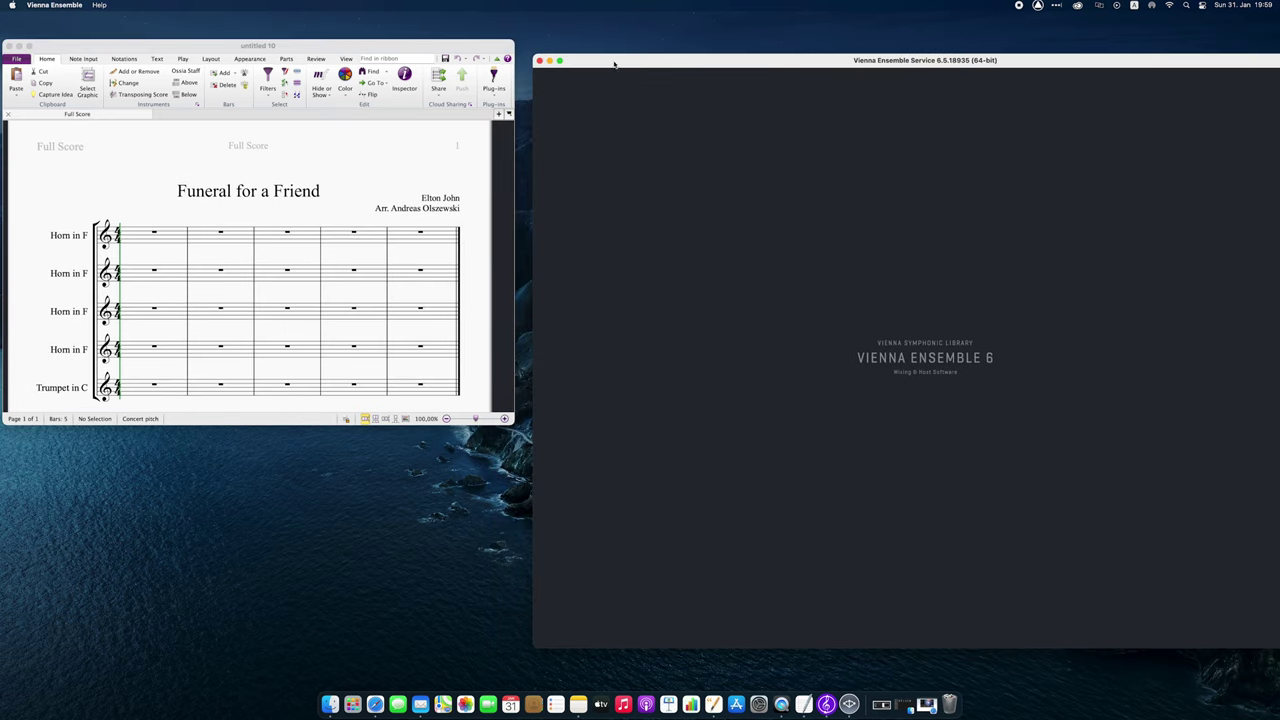
pyautogui.doubleClick(85, 236)
pyautogui.write('1')
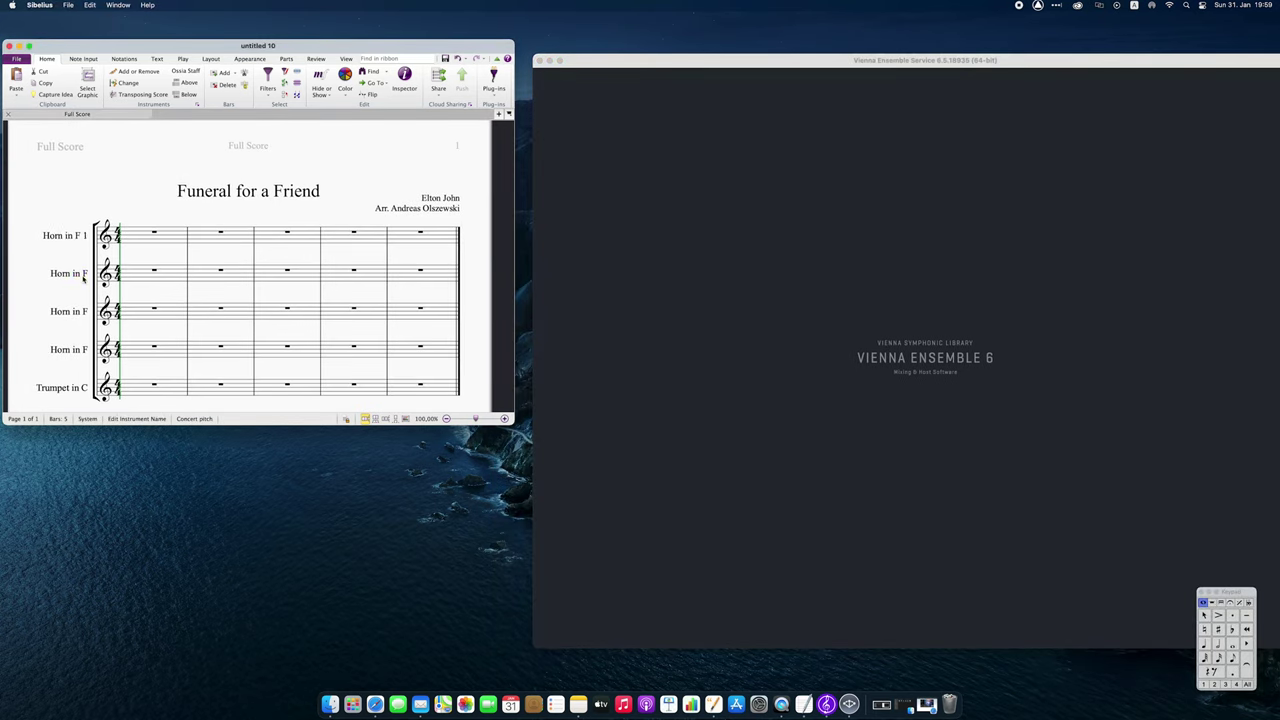
pyautogui.doubleClick(85, 274)
pyautogui.write('2')
pyautogui.doubleClick(76, 312)
pyautogui.write('3')
pyautogui.doubleClick(75, 350)
pyautogui.write('4')
pyautogui.click(151, 335)
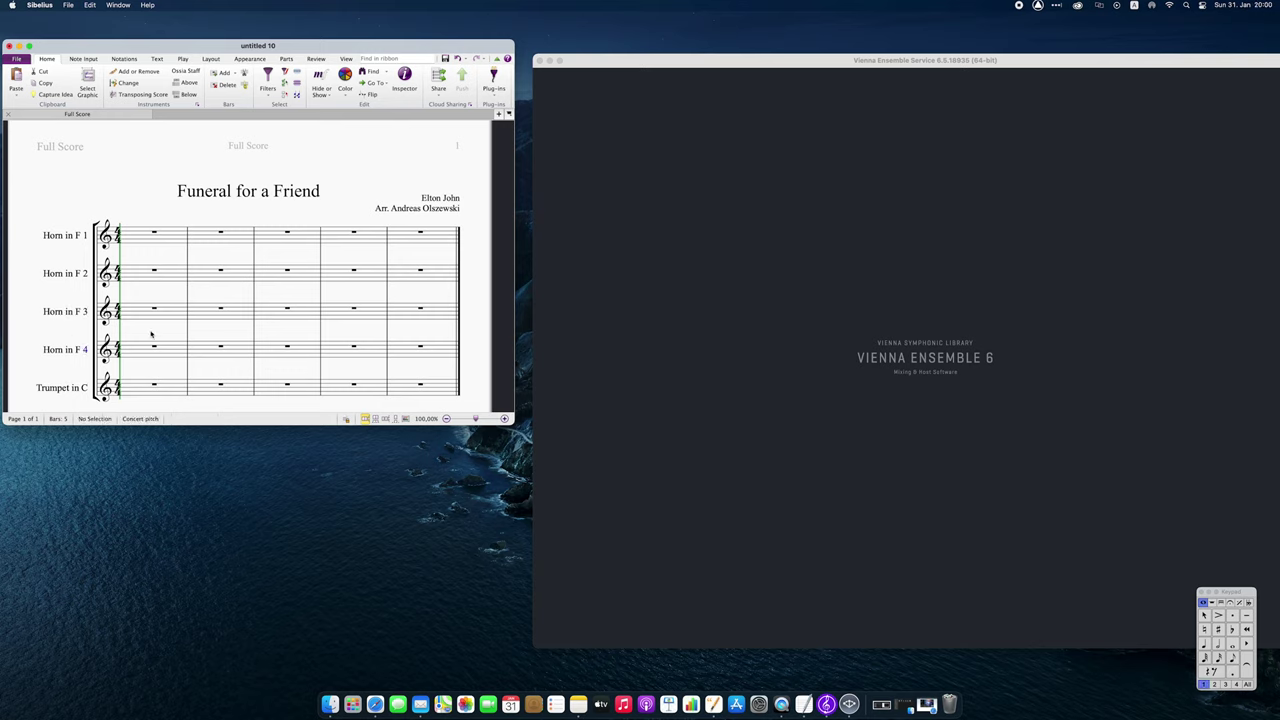
# - Create a new playback configuration named 'SYNCHRON-ized Dimension' in Playback Devices
pyautogui.click(183, 58)
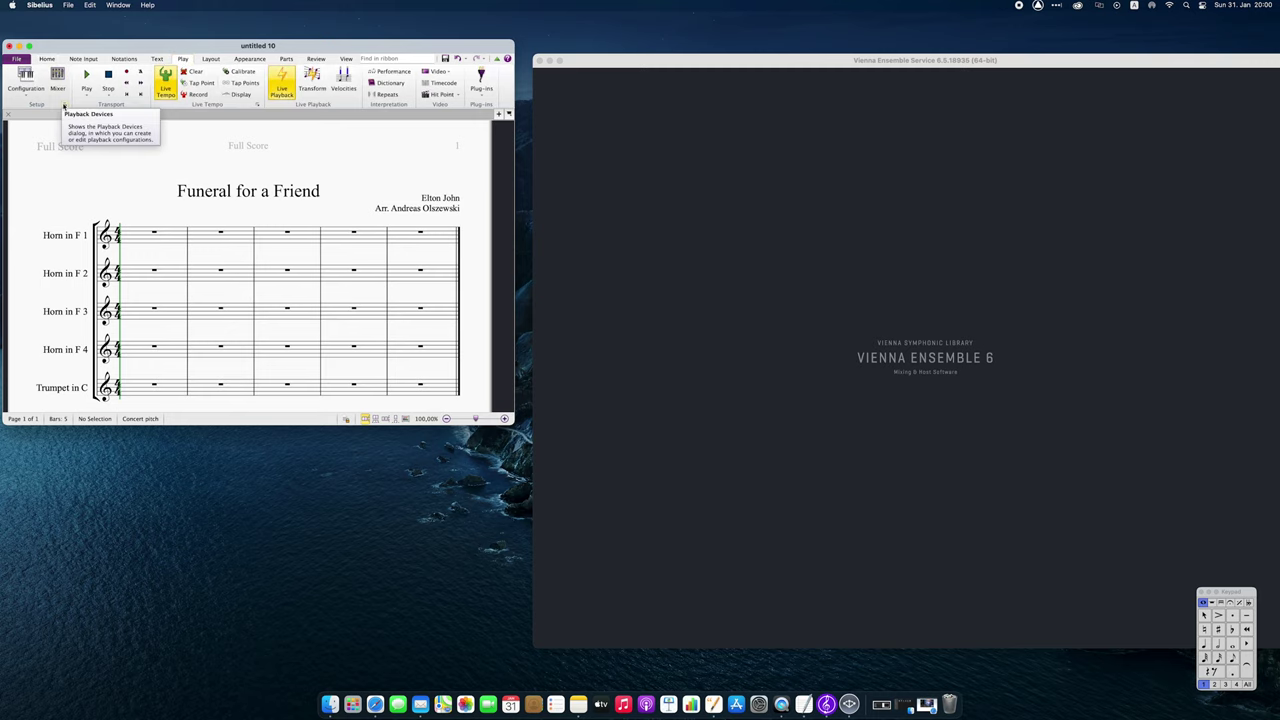
pyautogui.click(63, 104)
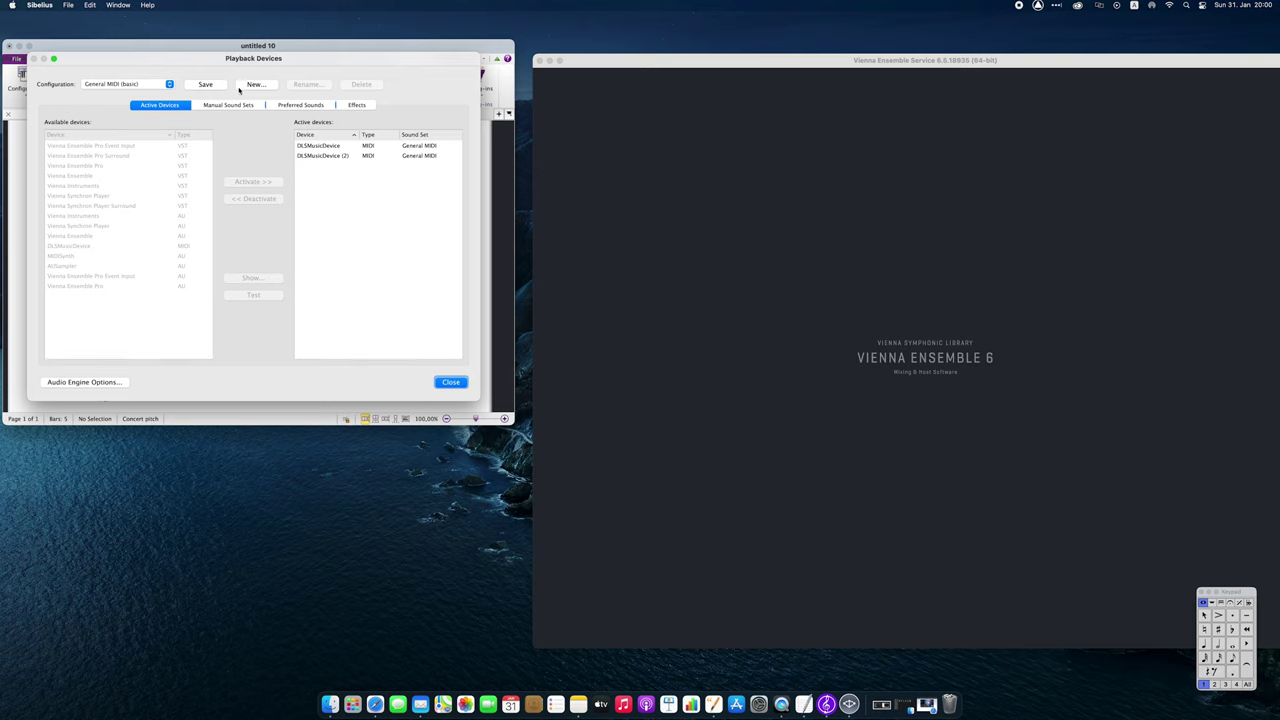
pyautogui.click(243, 87)
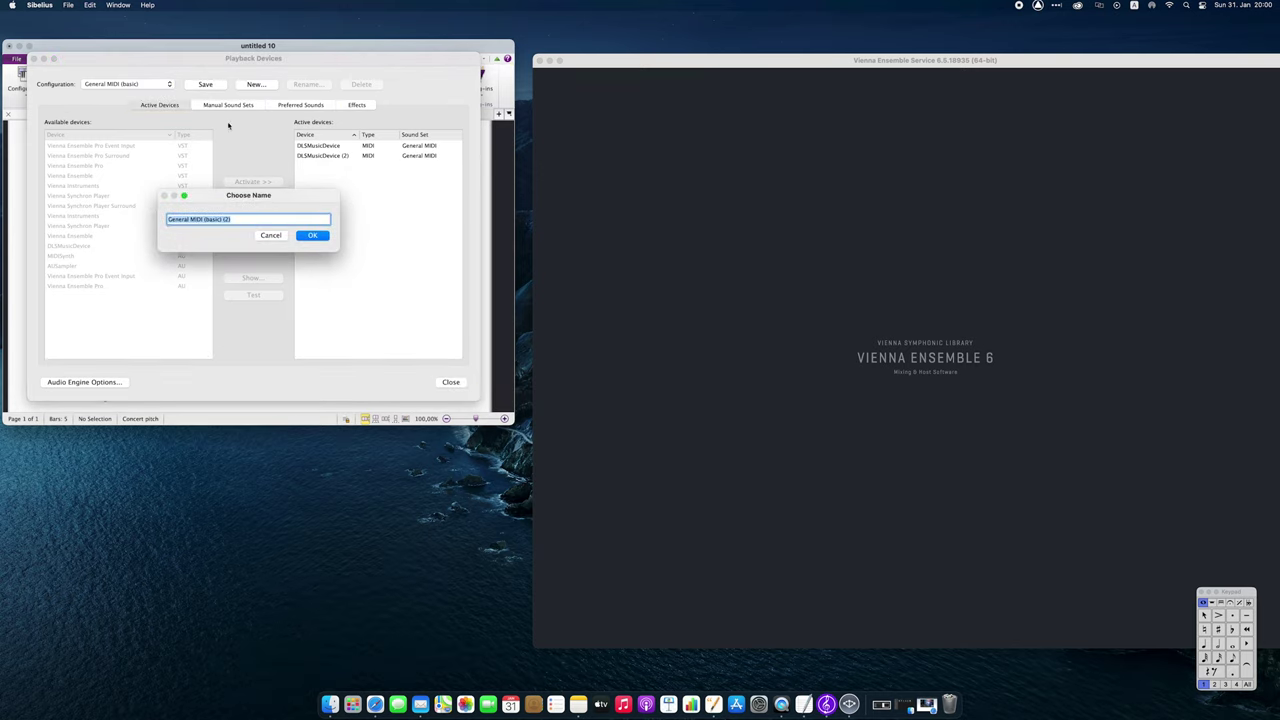
pyautogui.write('SYNCHRON-ized Dimension Horns')
pyautogui.click(310, 236)
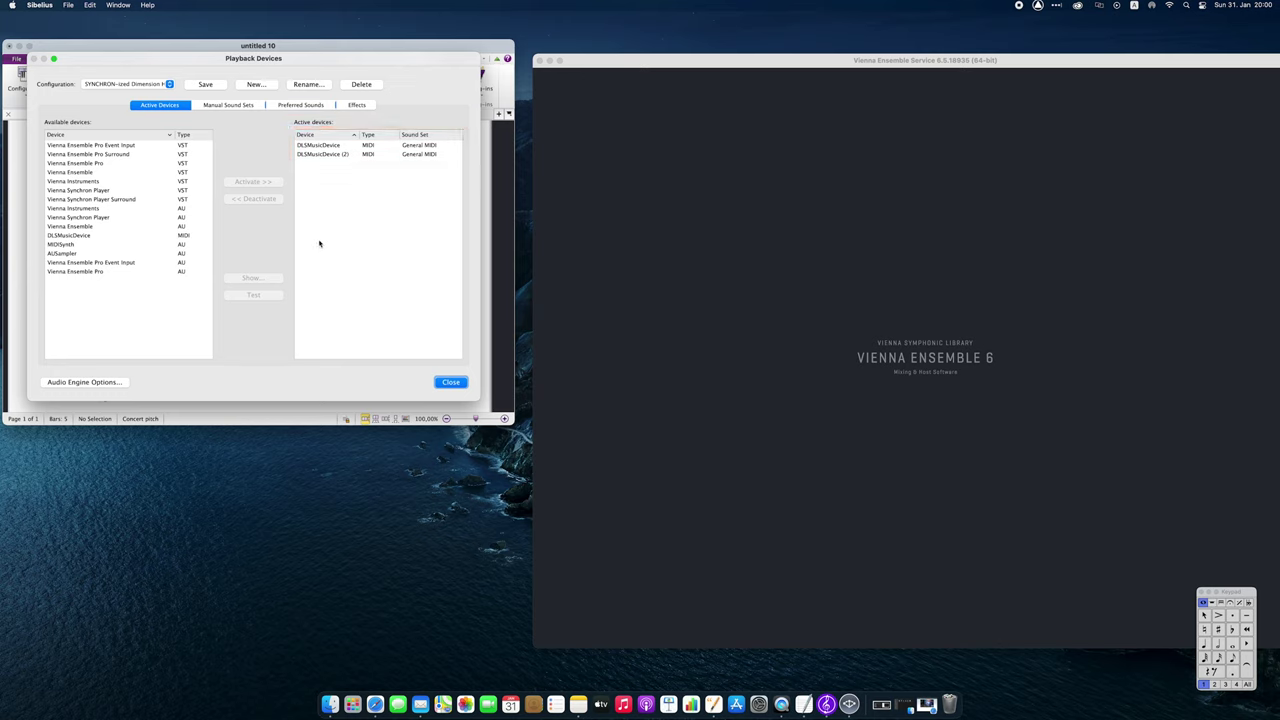
# - Deactivate DLSMusicDevice and select DLSMusicDevice (2) in Active devices
pyautogui.click(313, 147)
pyautogui.click(258, 201)
pyautogui.click(309, 147)
# - Deactivate DLSMusicDevice (2) and activate Vienna Ensemble (AU) as the playback device
pyautogui.click(258, 200)
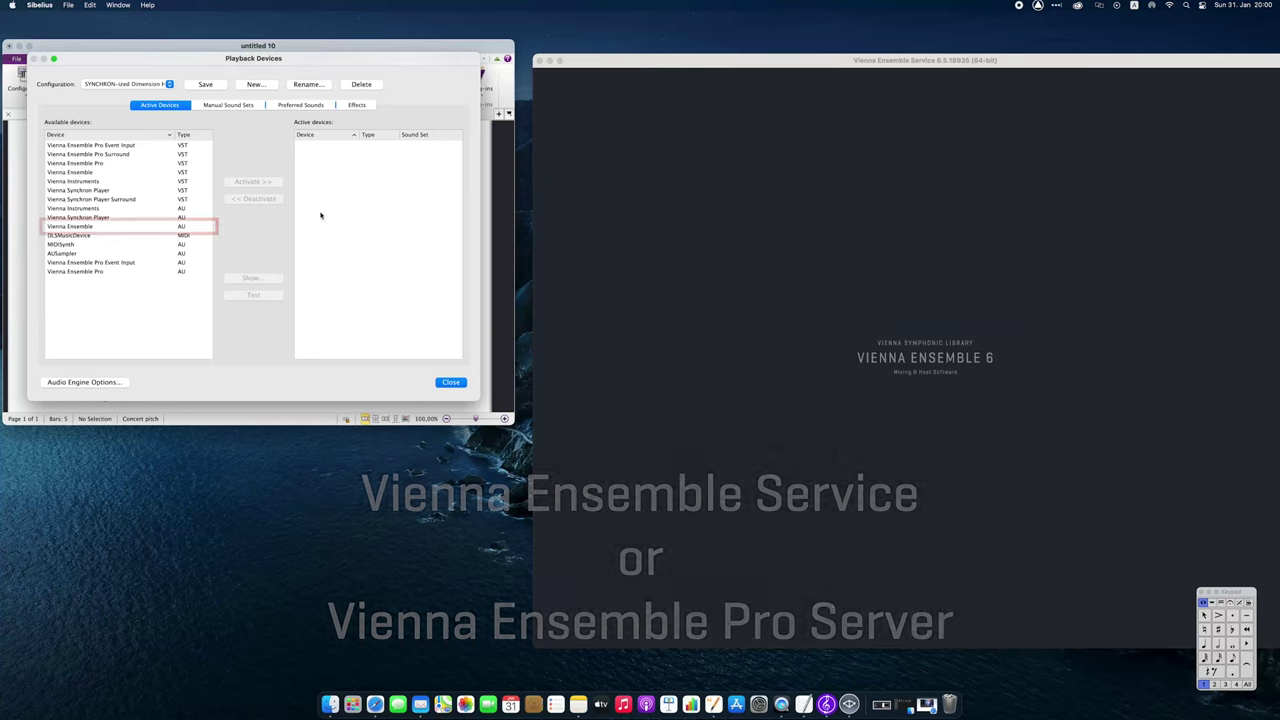
pyautogui.click(114, 225)
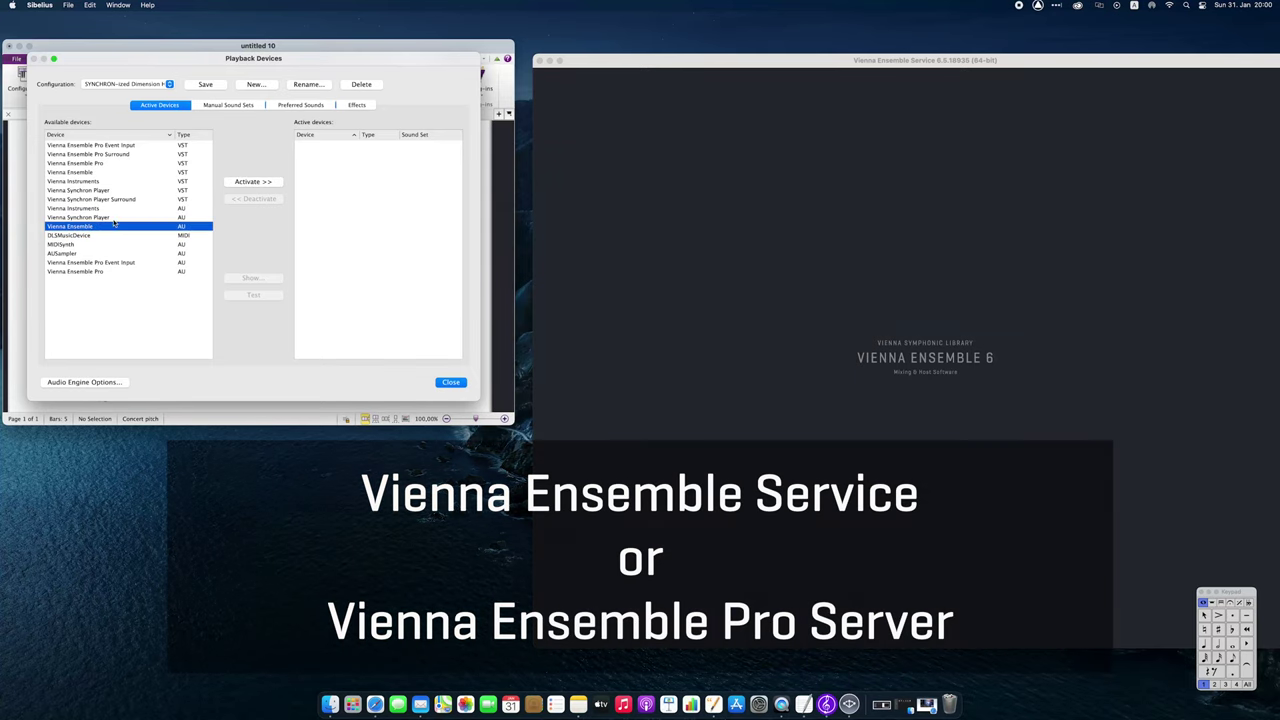
pyautogui.click(231, 183)
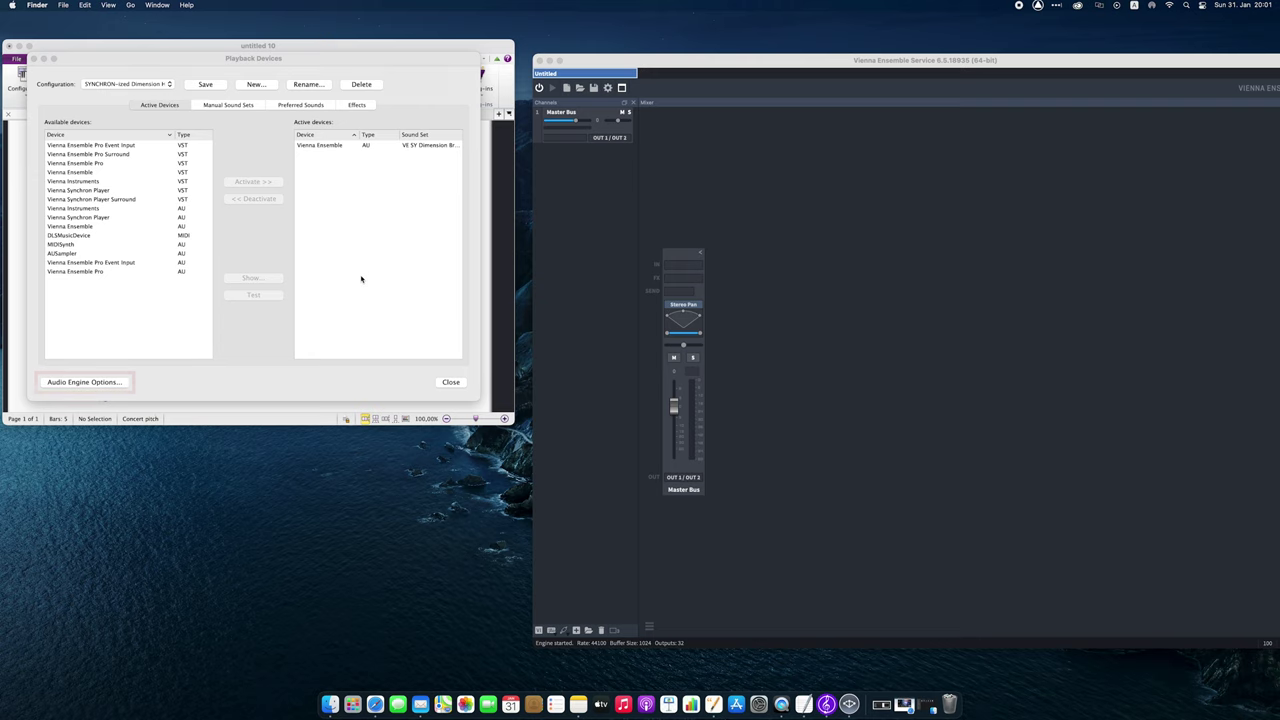
# - Assign the VE SY Dimension Brass sound set to Vienna Ensemble, then return to the VSL website
pyautogui.click(361, 279)
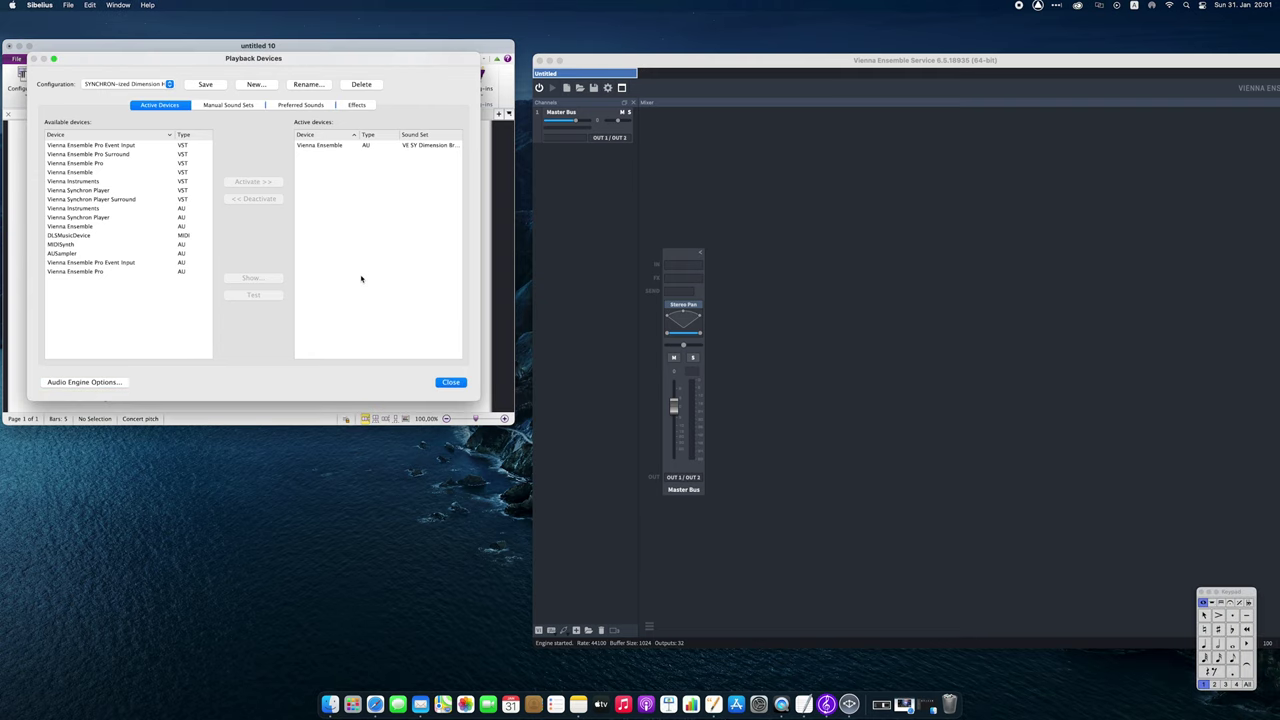
pyautogui.moveTo(480, 159); pyautogui.dragTo(521, 155)
pyautogui.click(477, 149)
pyautogui.click(486, 148)
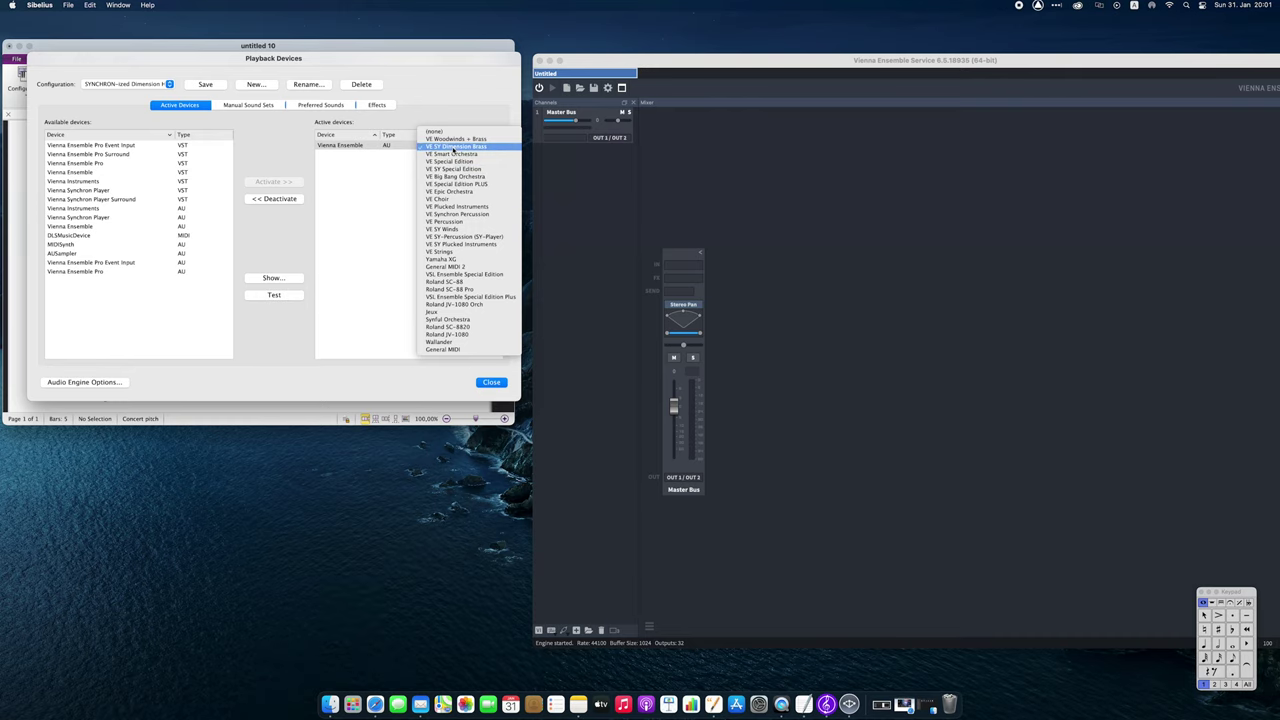
pyautogui.click(453, 147)
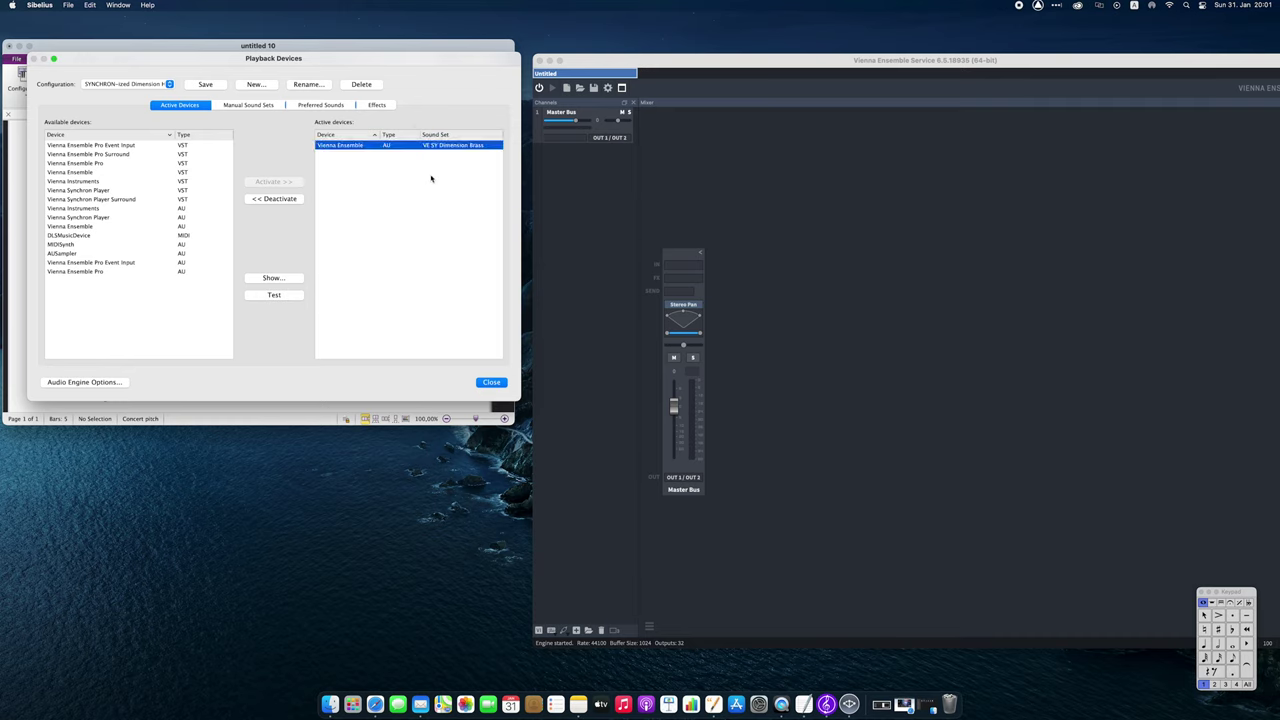
pyautogui.click(904, 702)
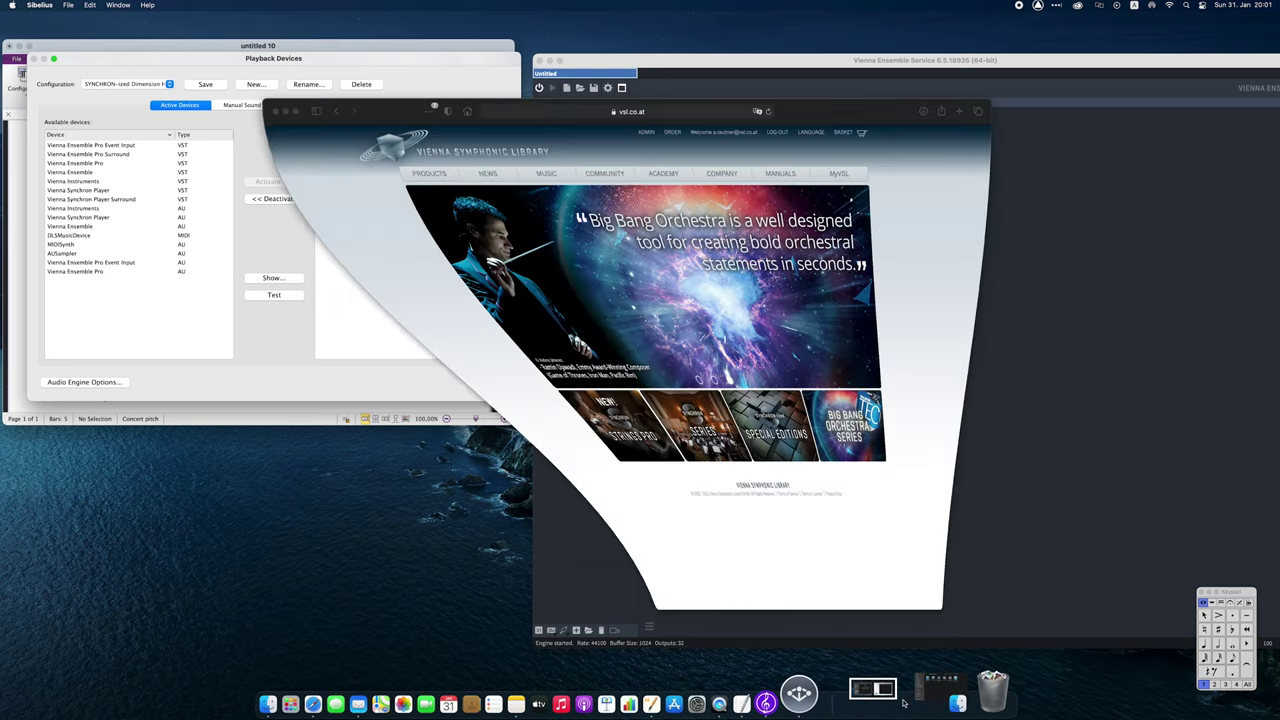
# - Open MANUALS > Tutorials & FAQs > Sibelius Integration, review the sound set list, then minimize Safari
pyautogui.click(765, 175)
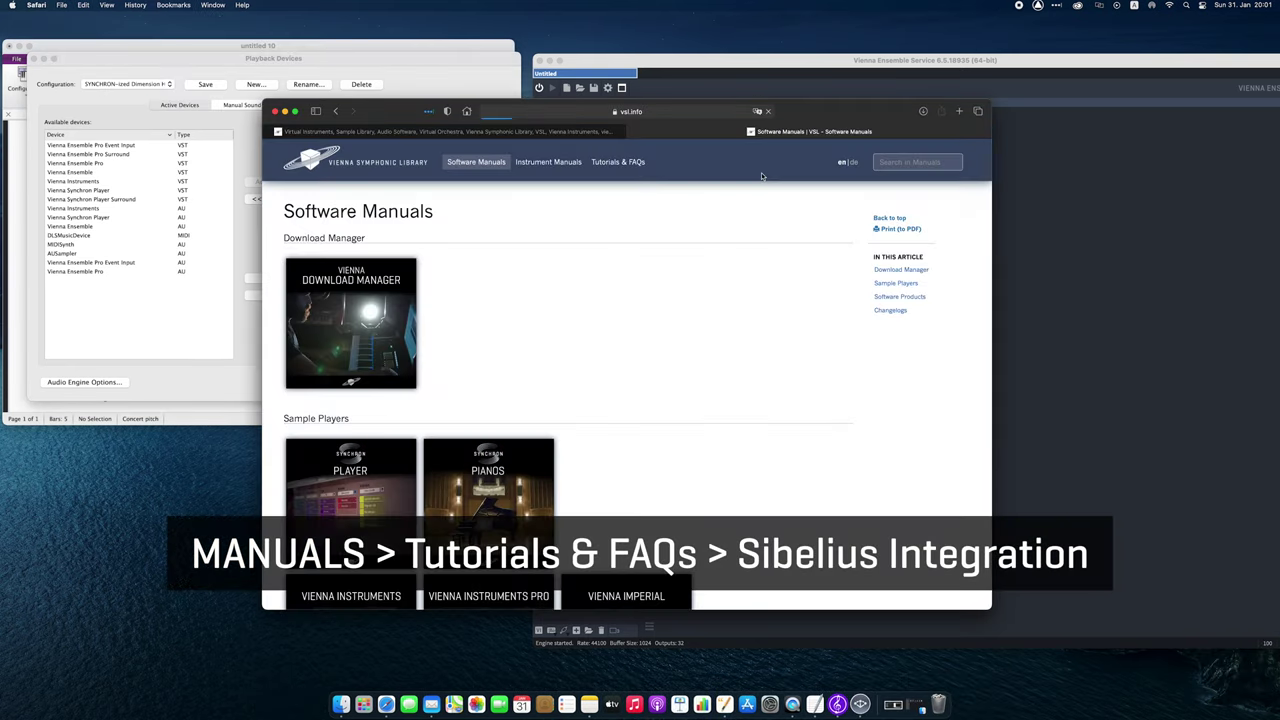
pyautogui.click(623, 163)
pyautogui.click(713, 369)
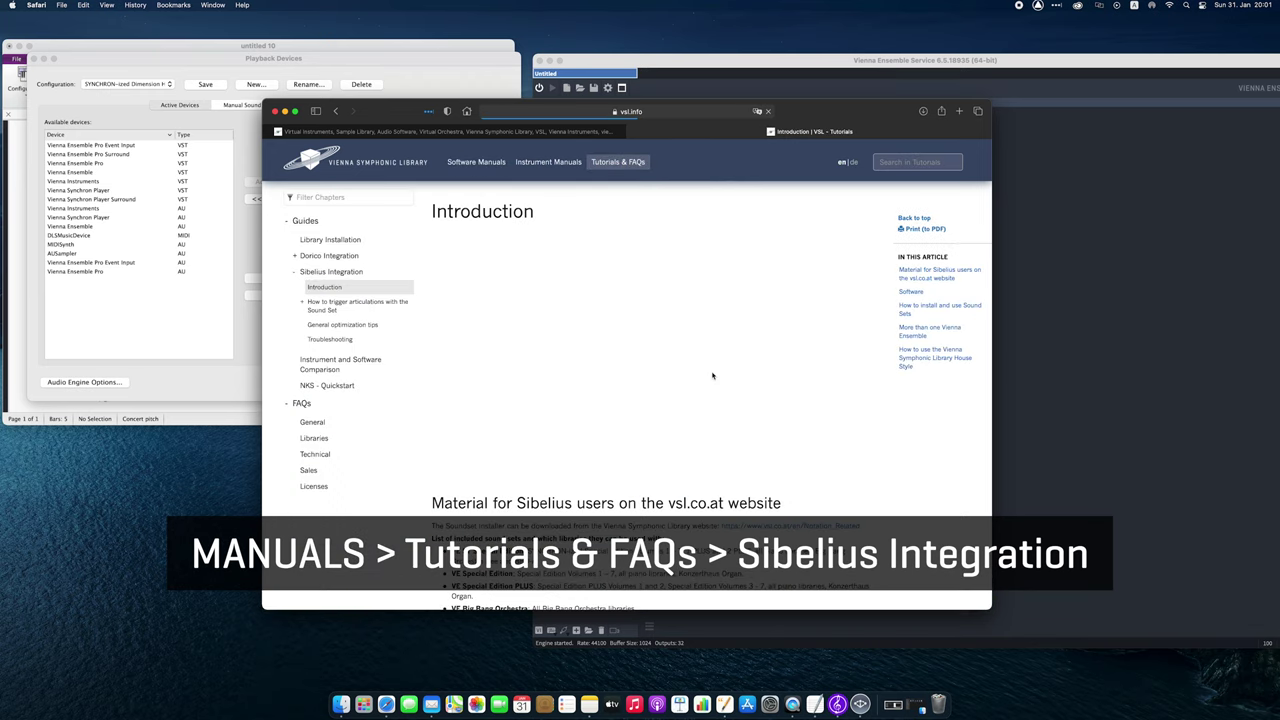
pyautogui.scroll(-5, 713, 374)
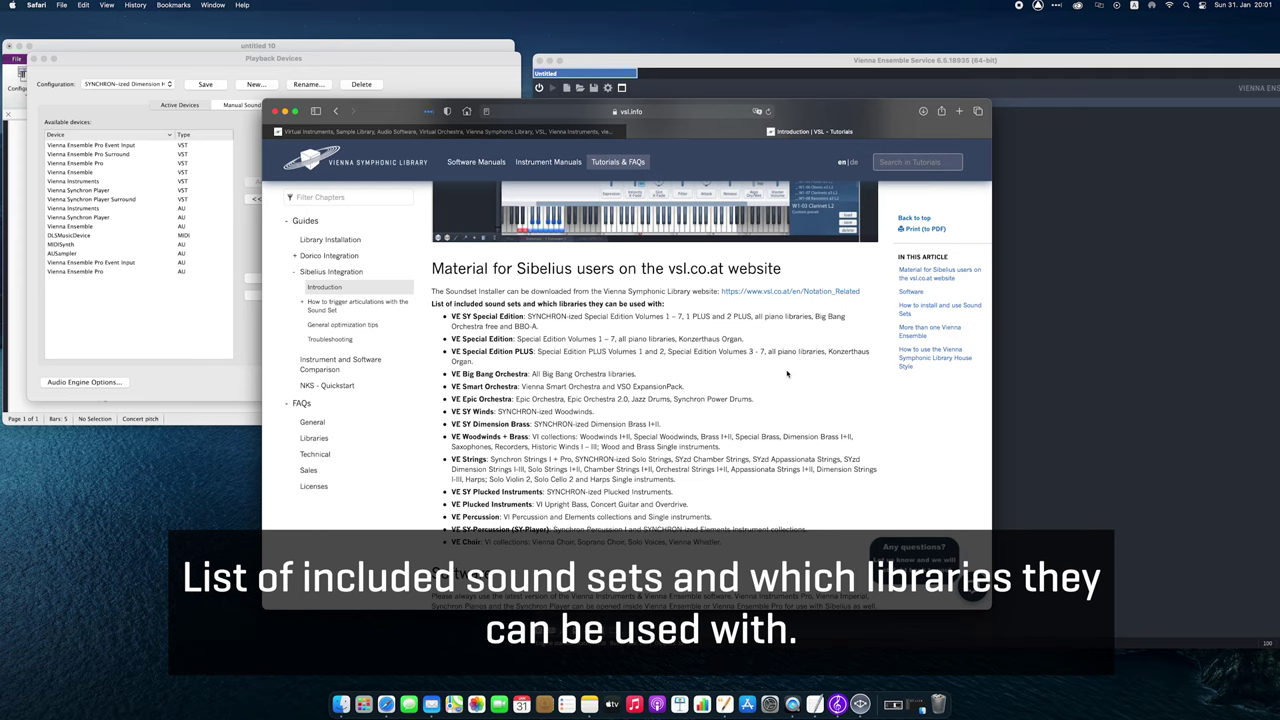
pyautogui.click(285, 111)
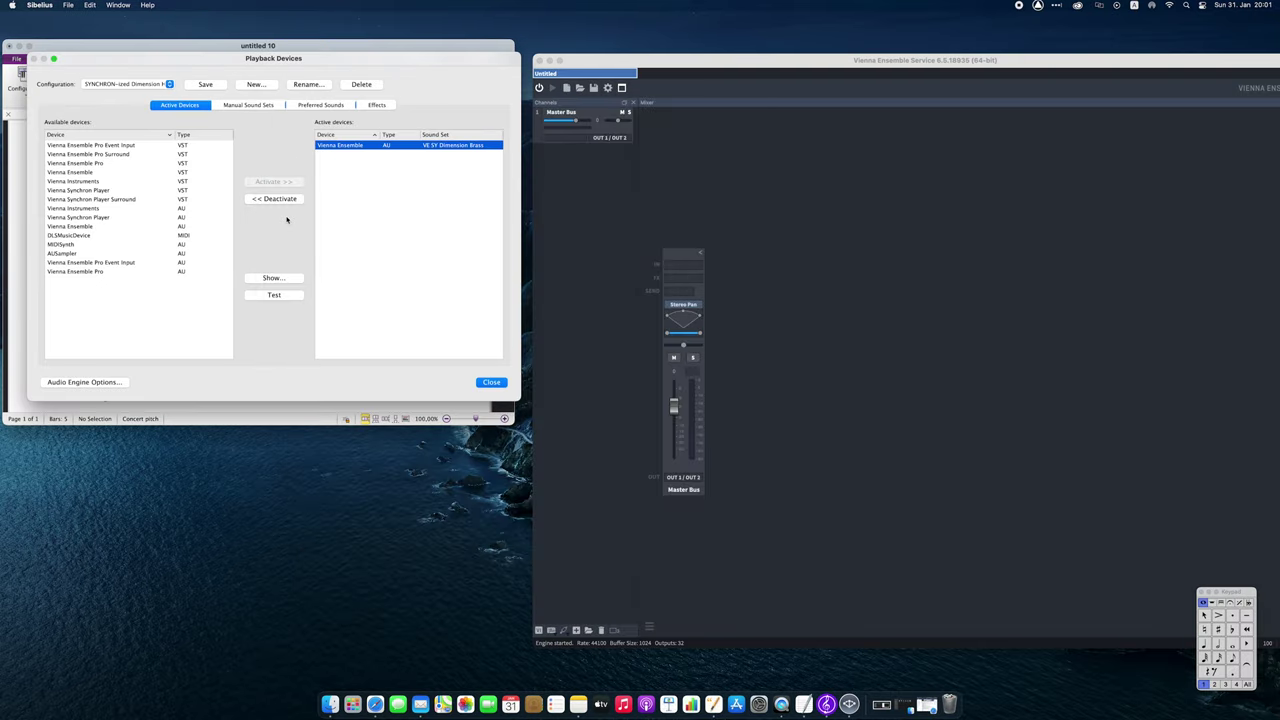
pyautogui.click(141, 228)
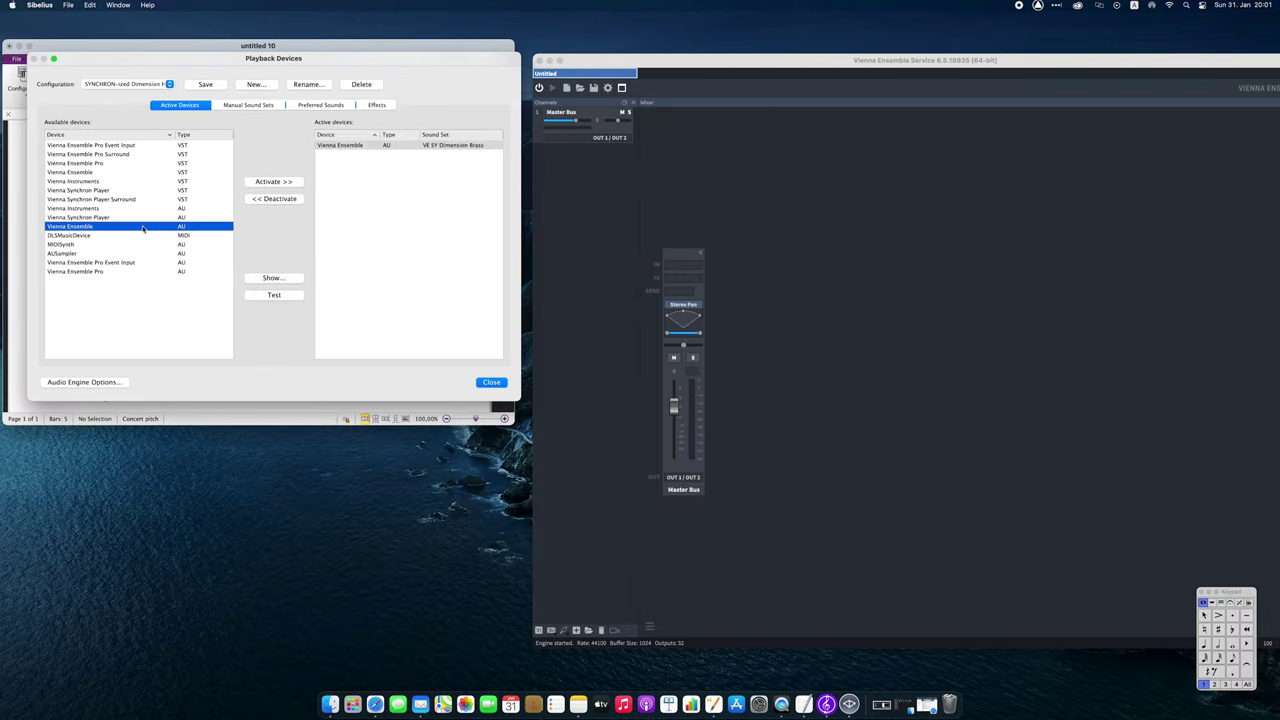
pyautogui.click(273, 182)
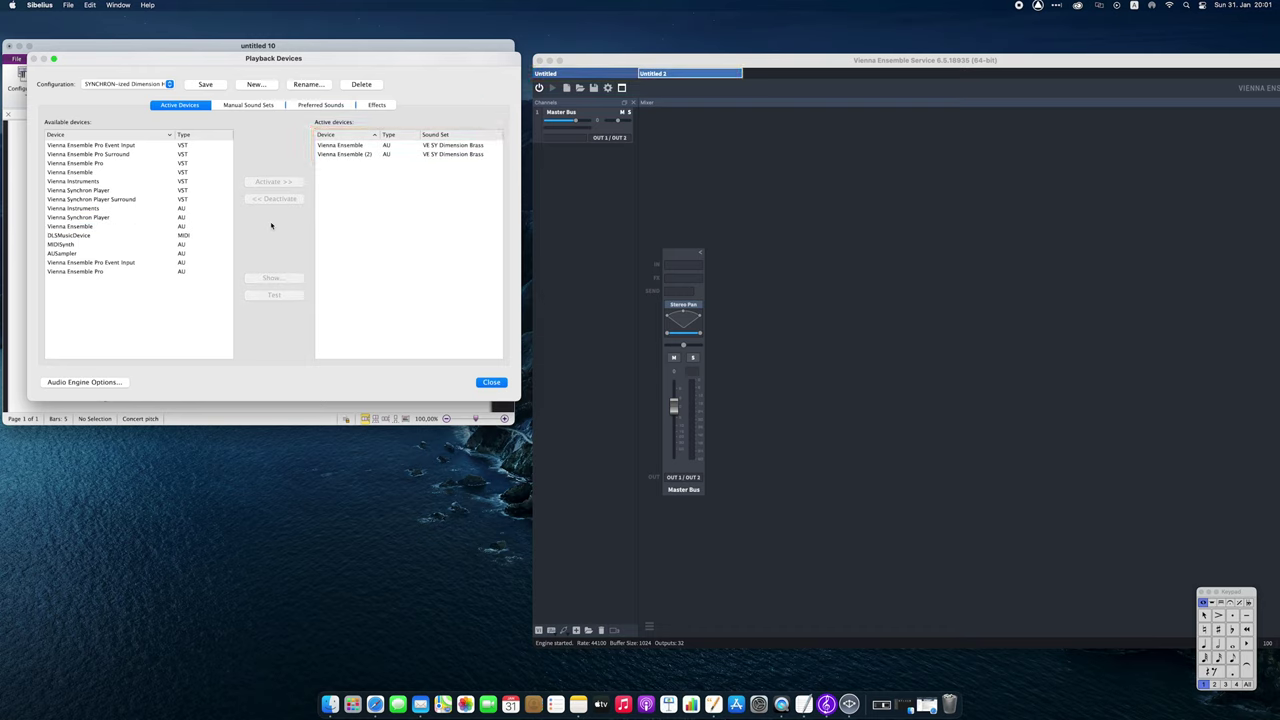
pyautogui.click(338, 155)
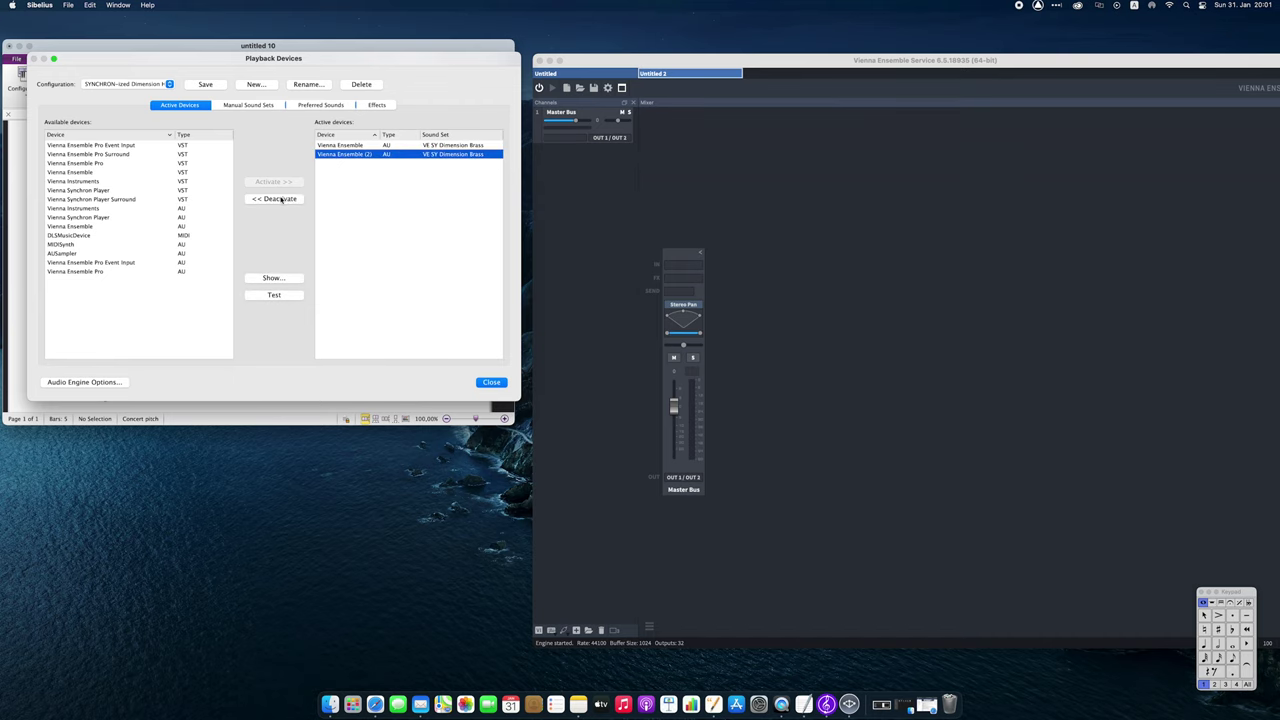
pyautogui.click(280, 199)
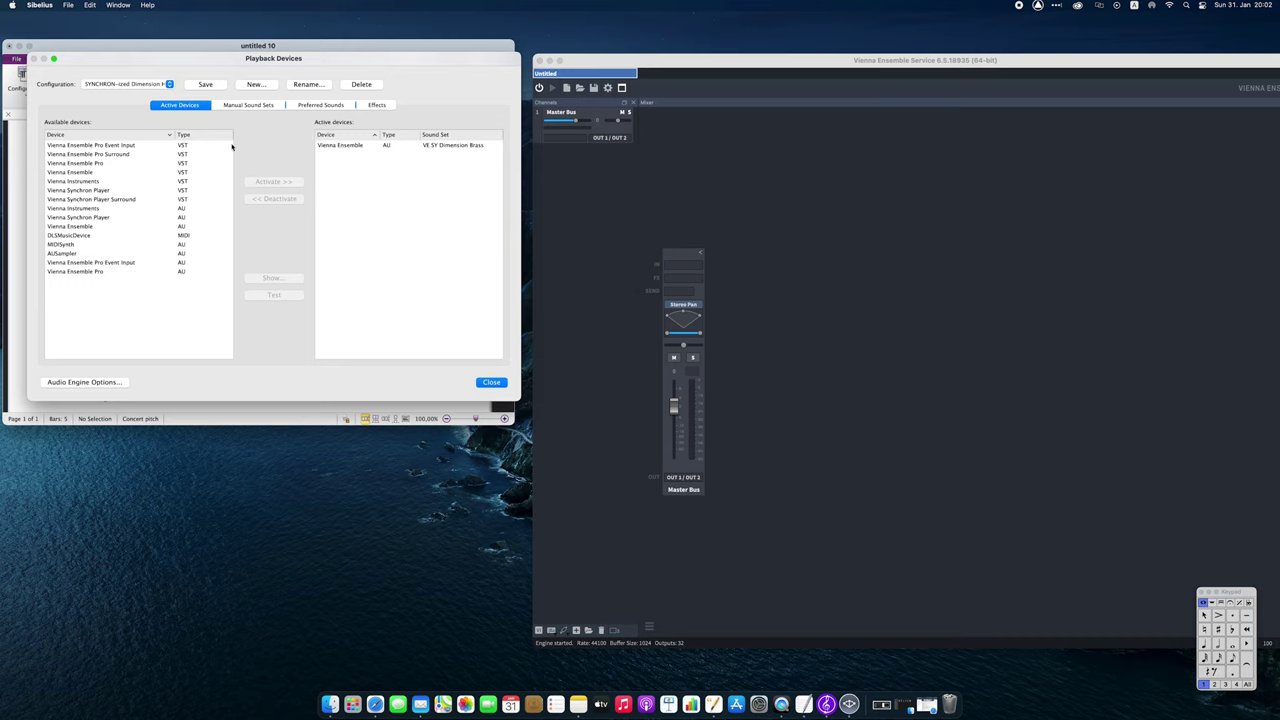
# - Turn on the manual sound set and assign Dimension Horns to channel 1
pyautogui.click(243, 106)
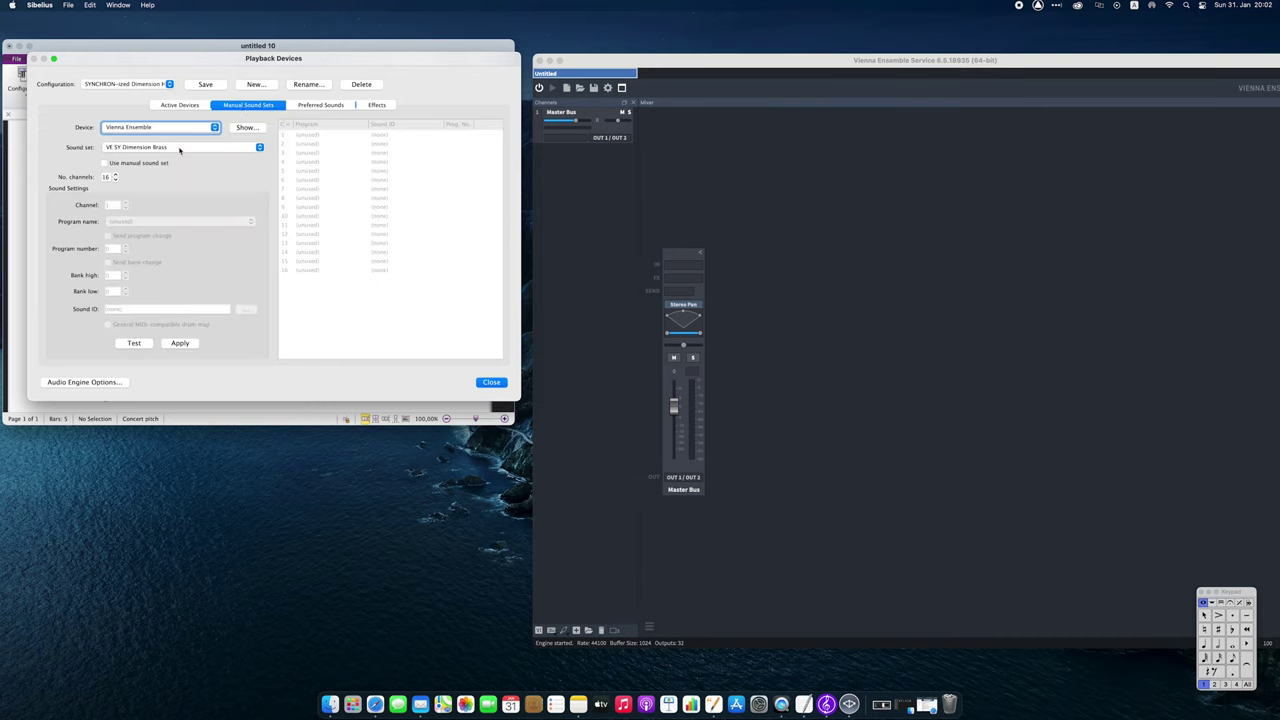
pyautogui.click(104, 163)
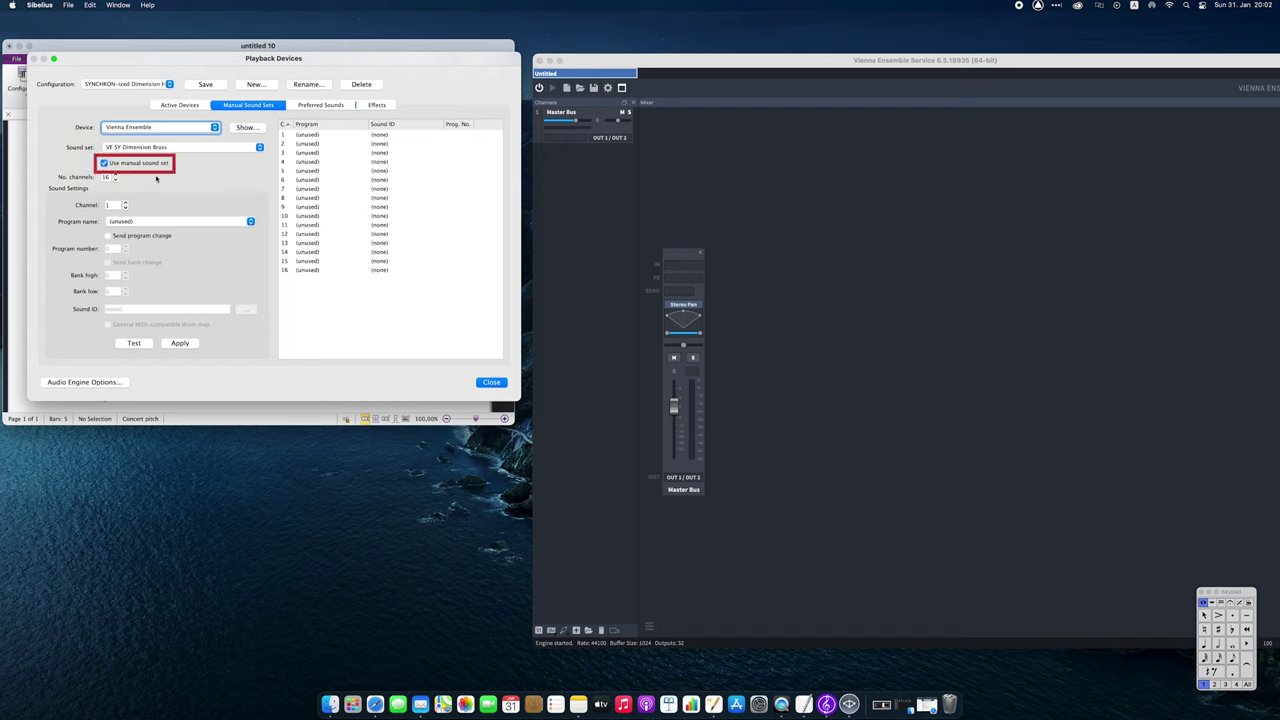
pyautogui.click(156, 220)
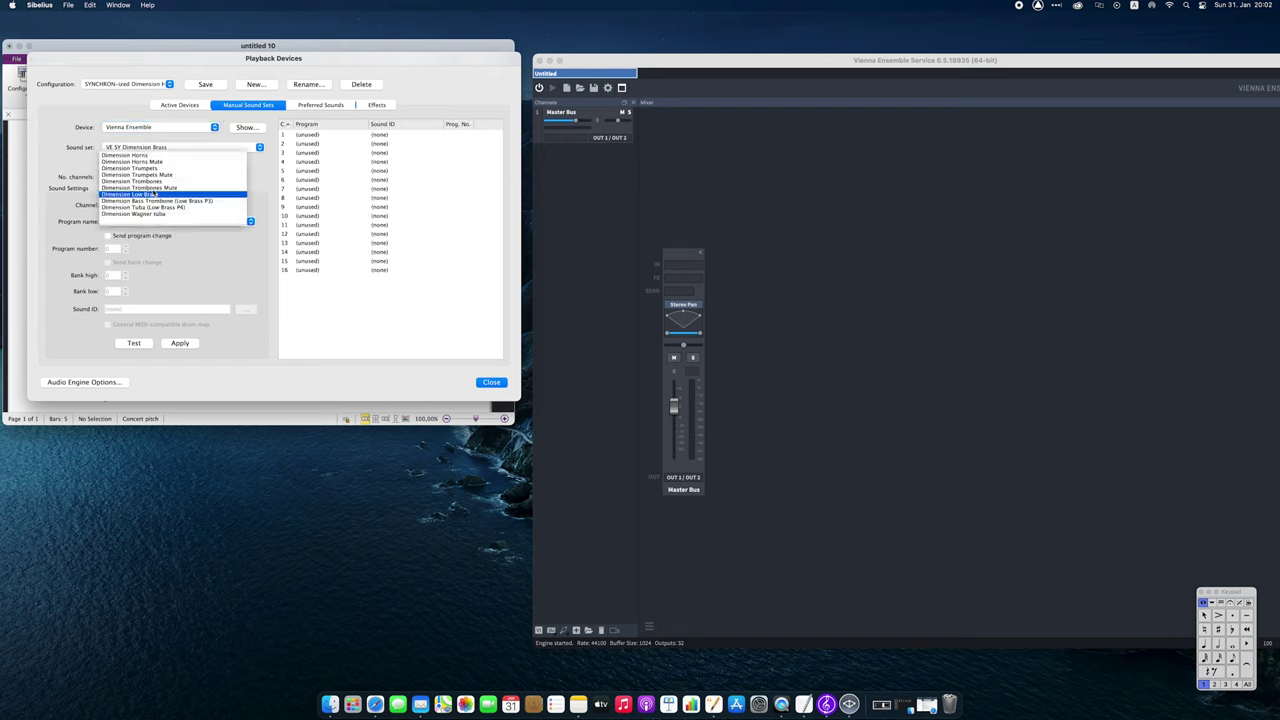
pyautogui.click(150, 157)
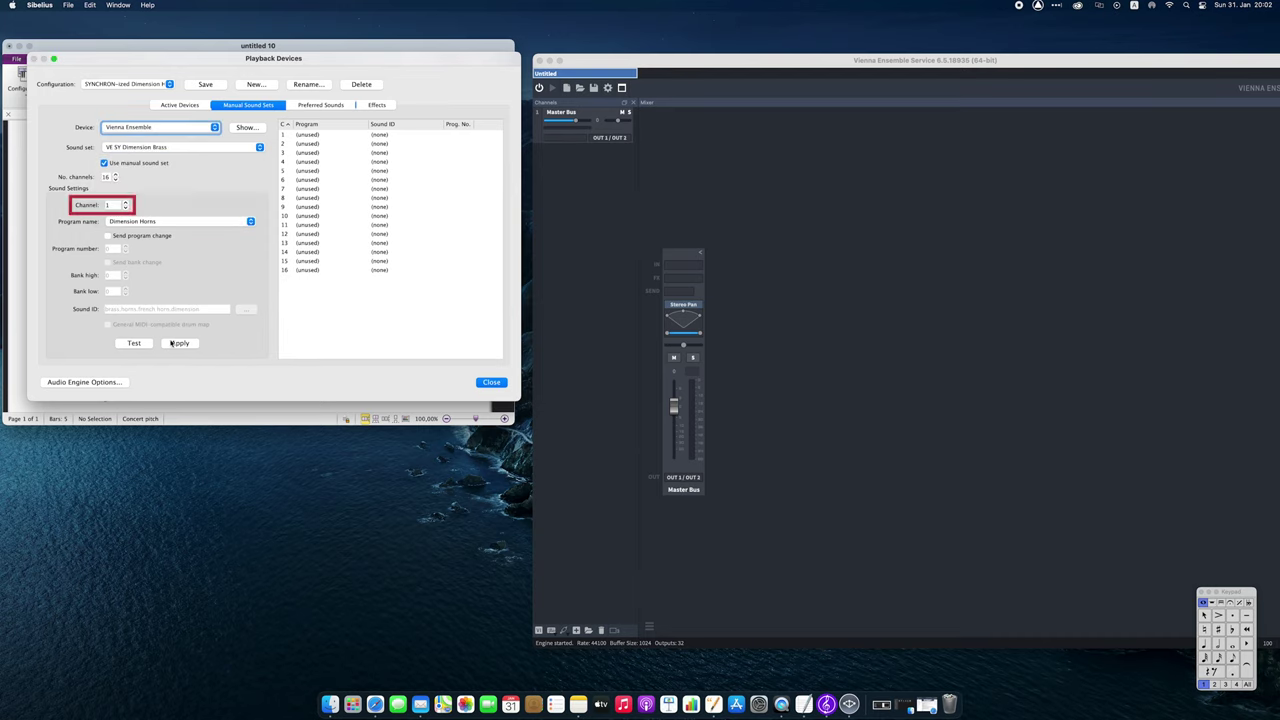
pyautogui.click(172, 343)
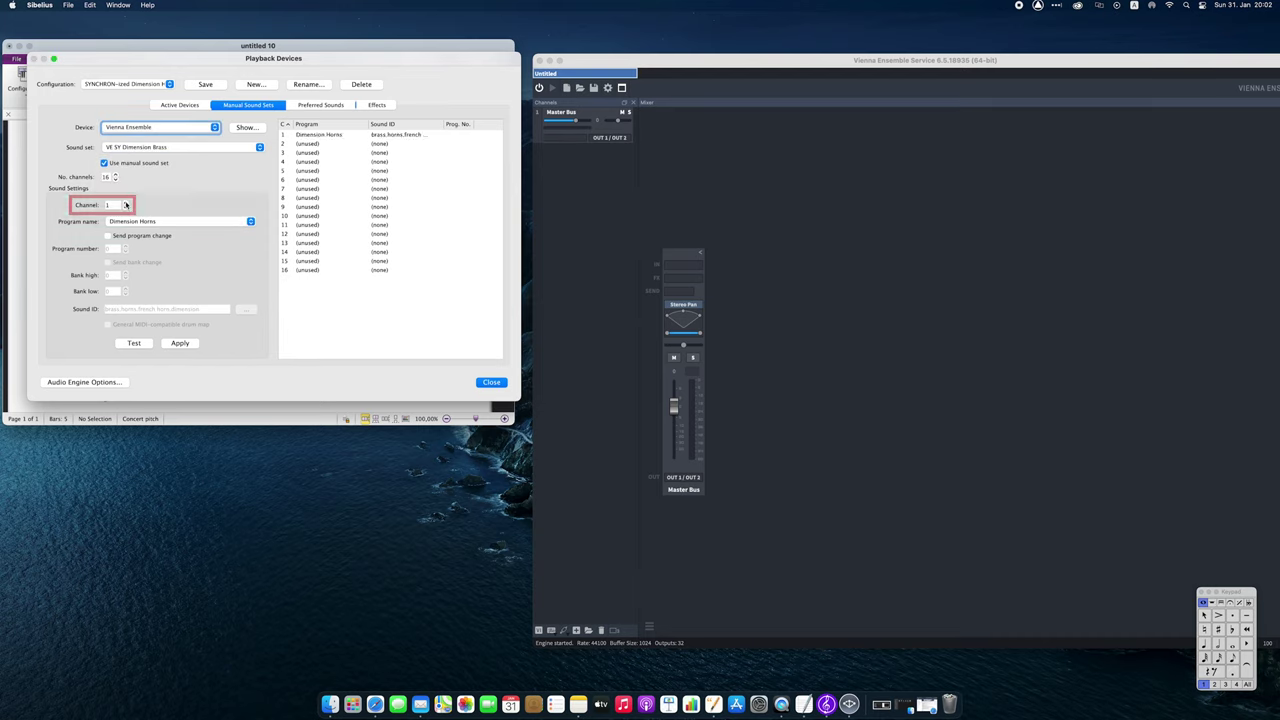
# - Assign Dimension Horns to channels 2, 3 and 4 of the manual sound set
pyautogui.click(125, 201)
pyautogui.click(156, 220)
pyautogui.click(150, 157)
pyautogui.click(180, 343)
pyautogui.click(125, 202)
pyautogui.click(156, 220)
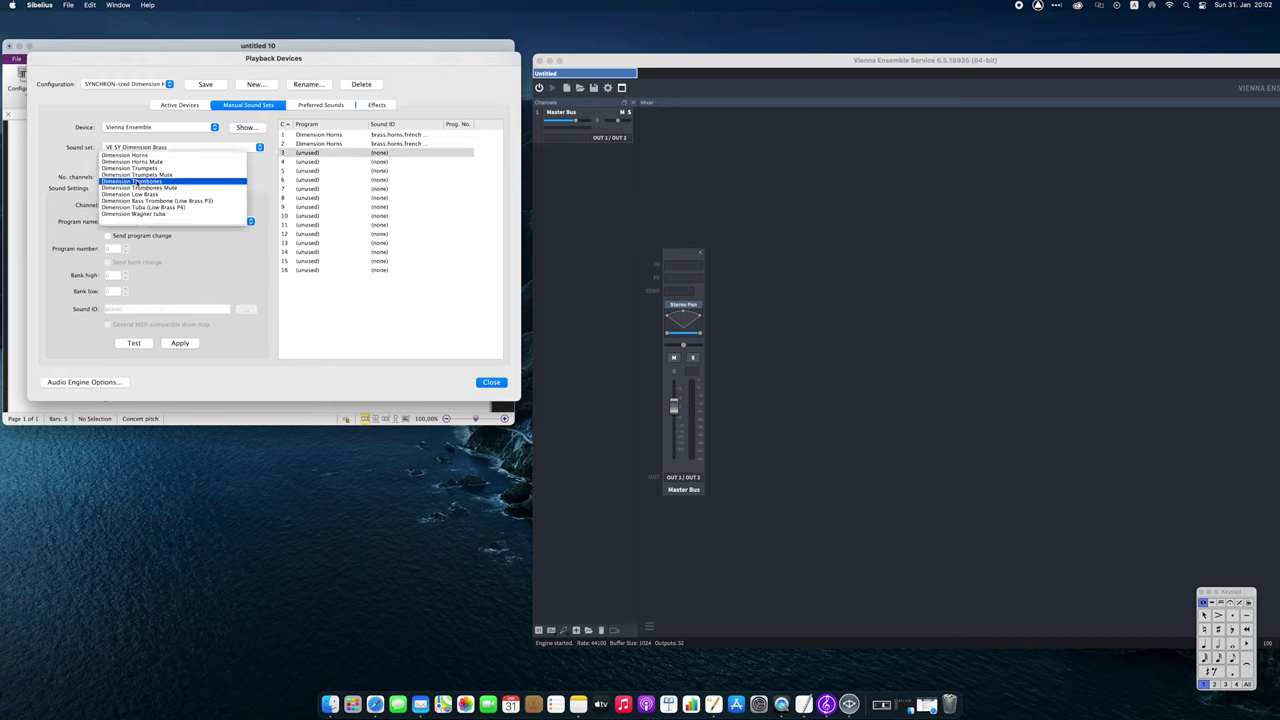
pyautogui.click(150, 157)
pyautogui.click(180, 343)
pyautogui.click(125, 202)
pyautogui.click(156, 220)
pyautogui.click(150, 157)
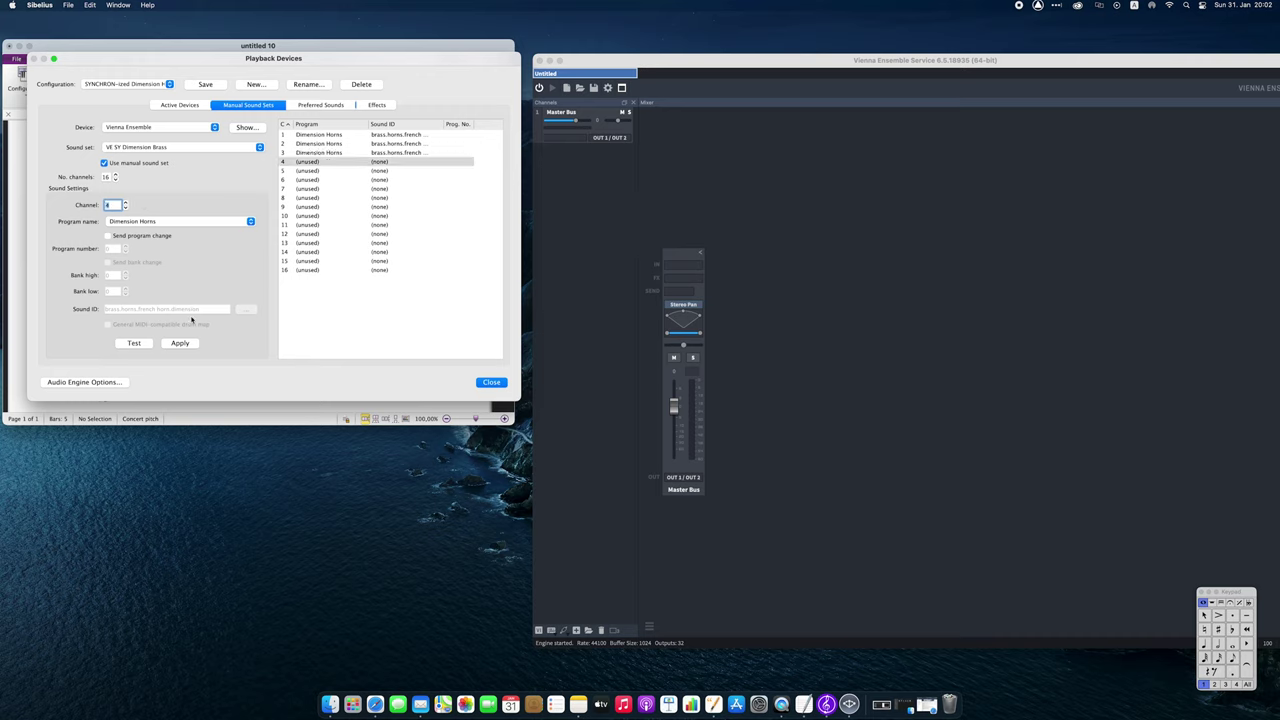
pyautogui.click(180, 343)
# - Assign Dimension Trumpets to channel 5 of the manual sound set
pyautogui.click(156, 220)
pyautogui.click(125, 202)
pyautogui.click(156, 220)
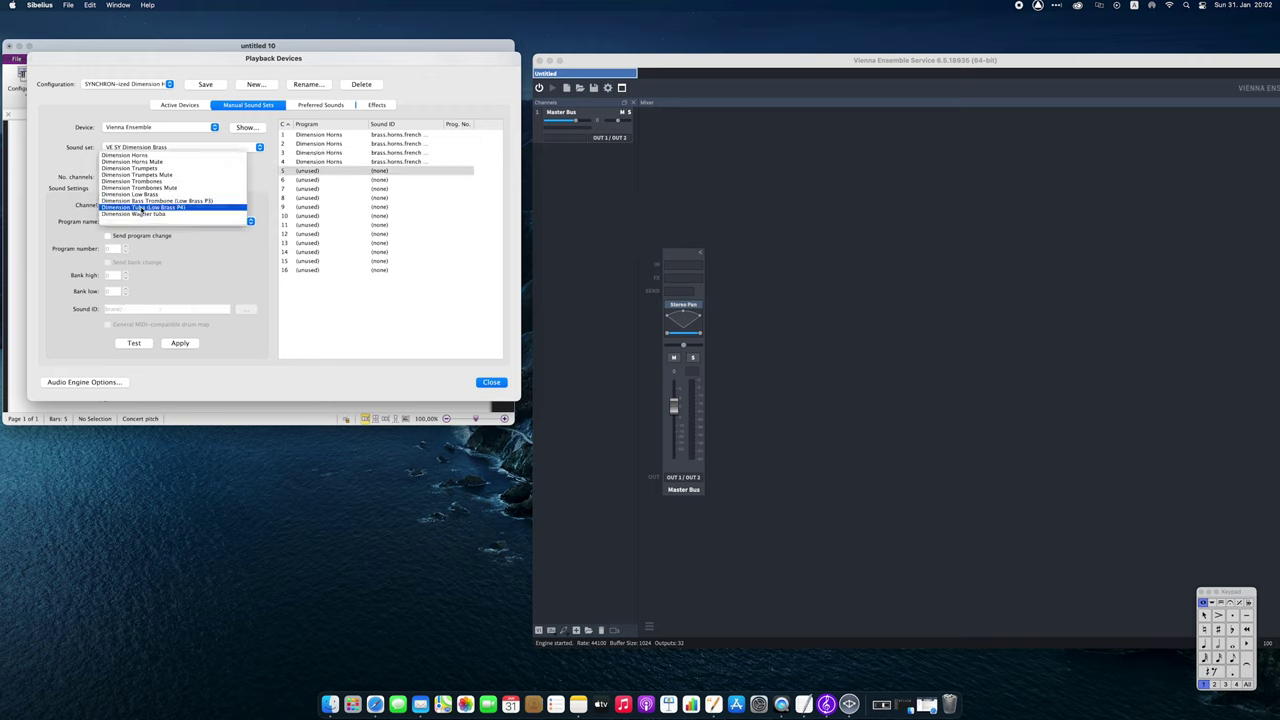
pyautogui.click(150, 168)
pyautogui.click(180, 343)
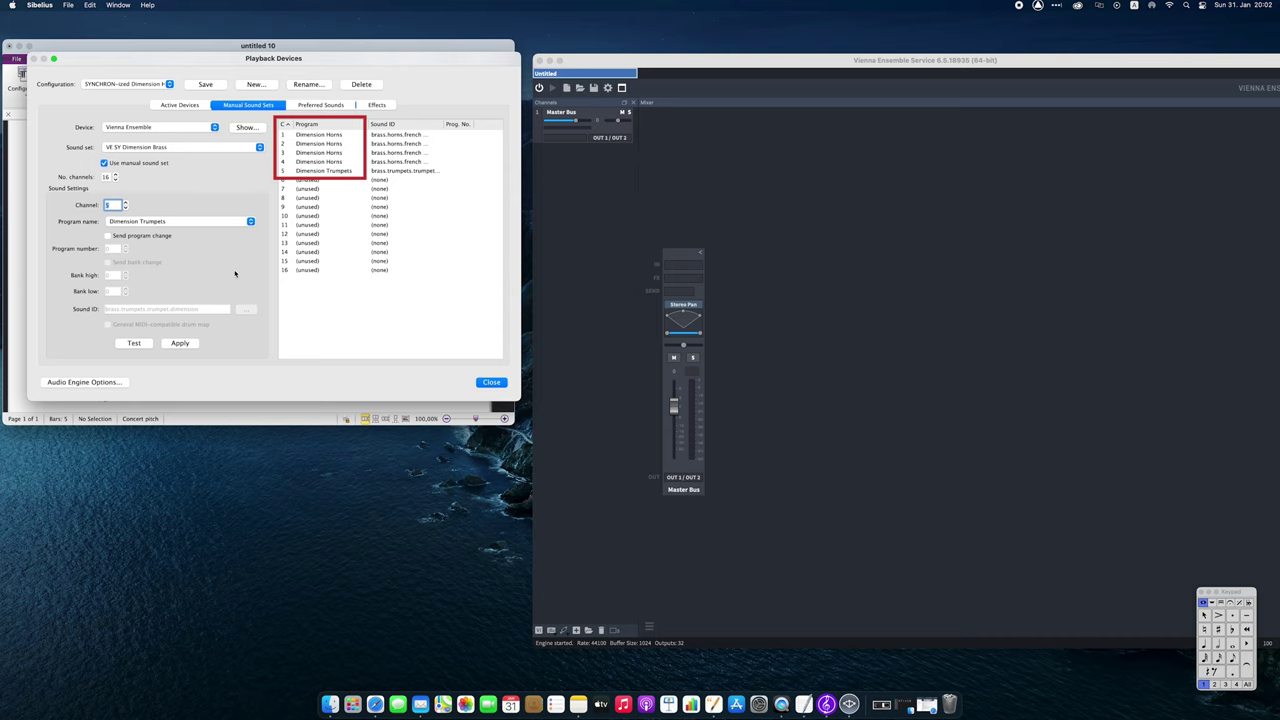
pyautogui.click(622, 289)
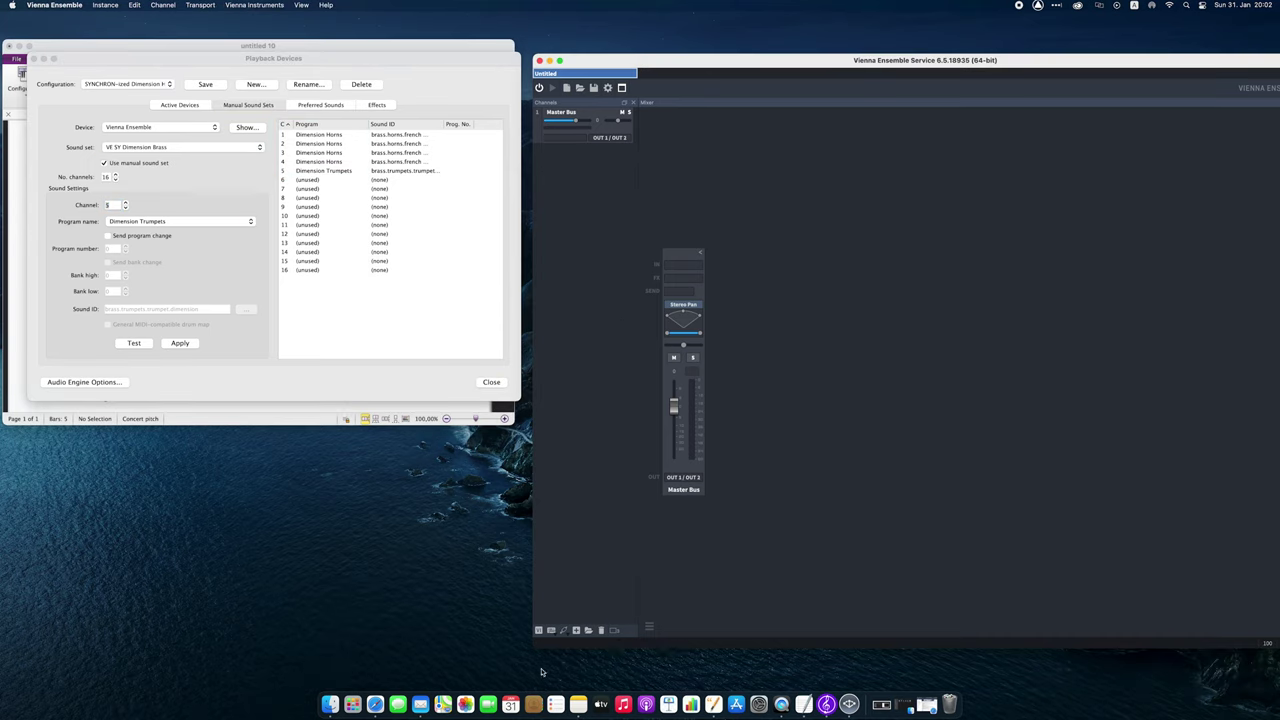
# - Insert five stereo Vienna Synchron Player channels into the Vienna Ensemble mixer
pyautogui.click(549, 631)
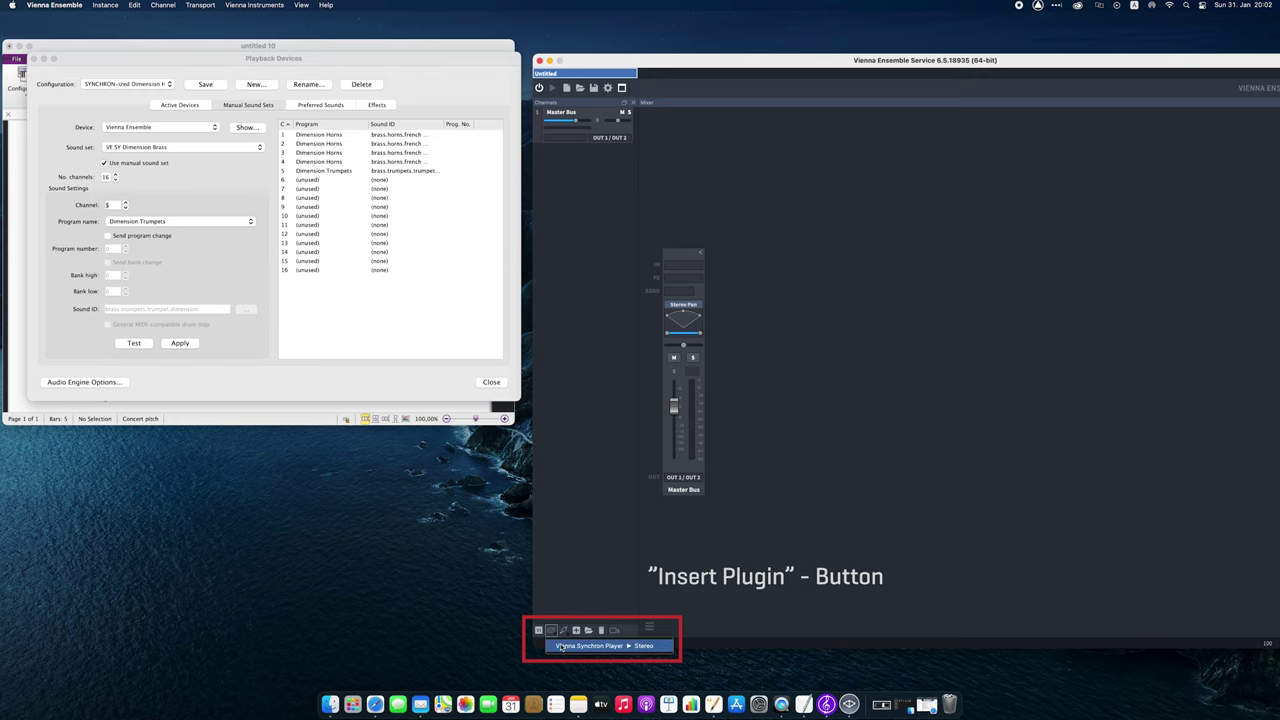
pyautogui.click(556, 645)
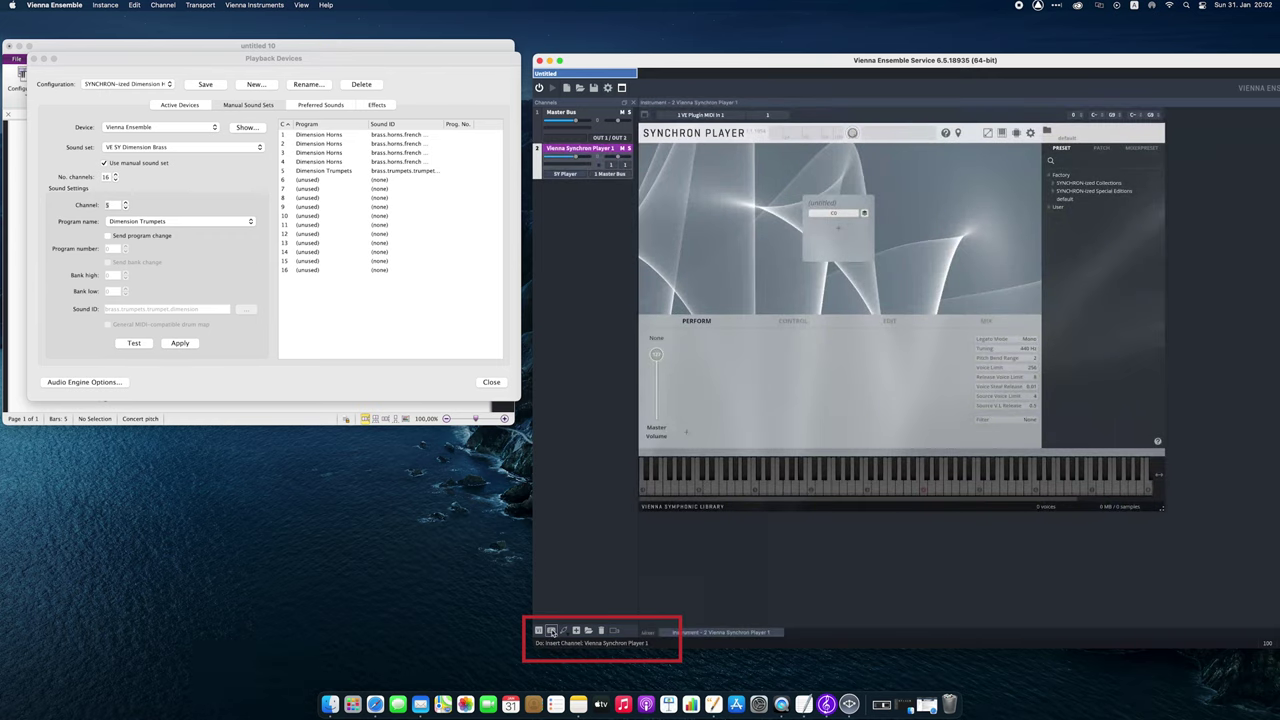
pyautogui.click(558, 645)
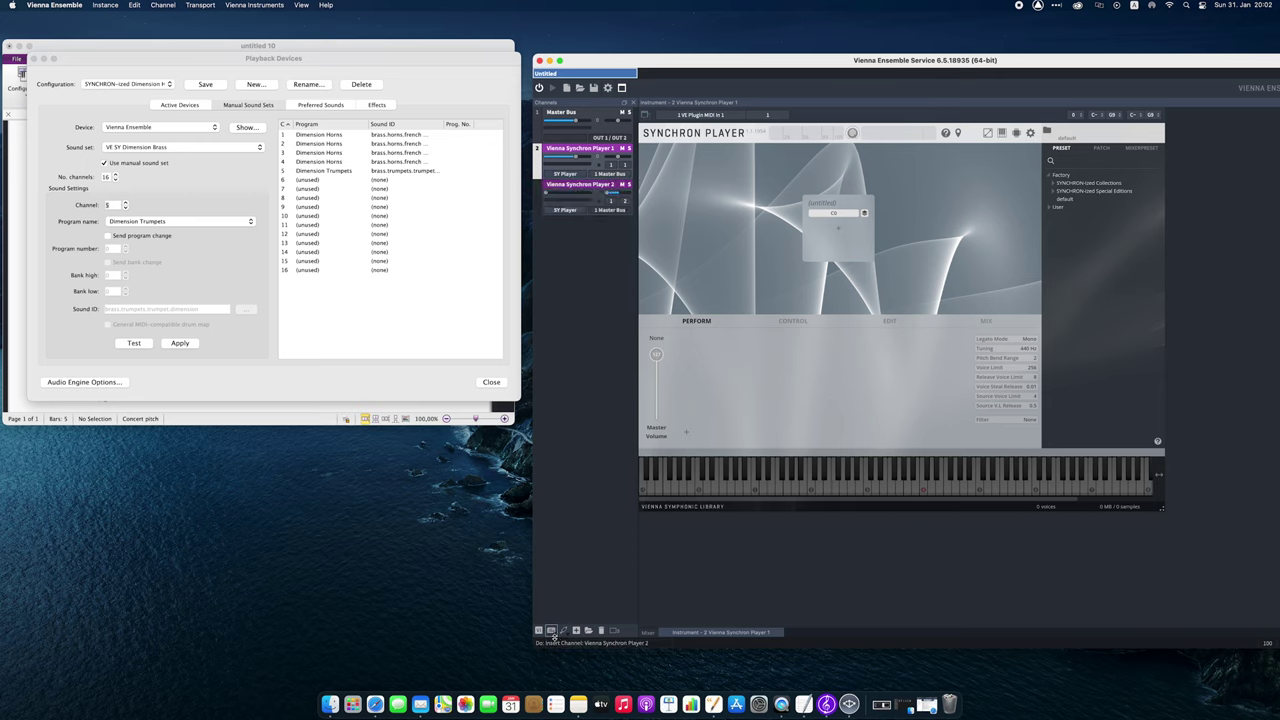
pyautogui.click(558, 645)
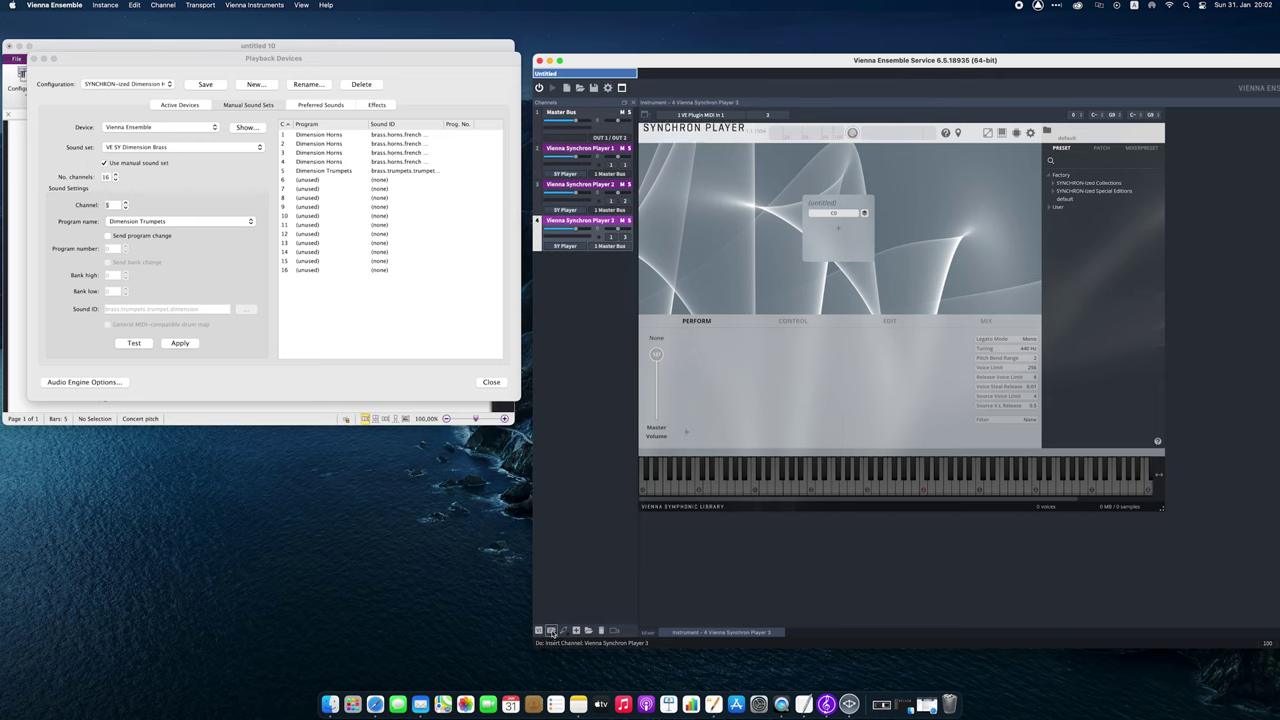
pyautogui.click(551, 631)
pyautogui.click(558, 645)
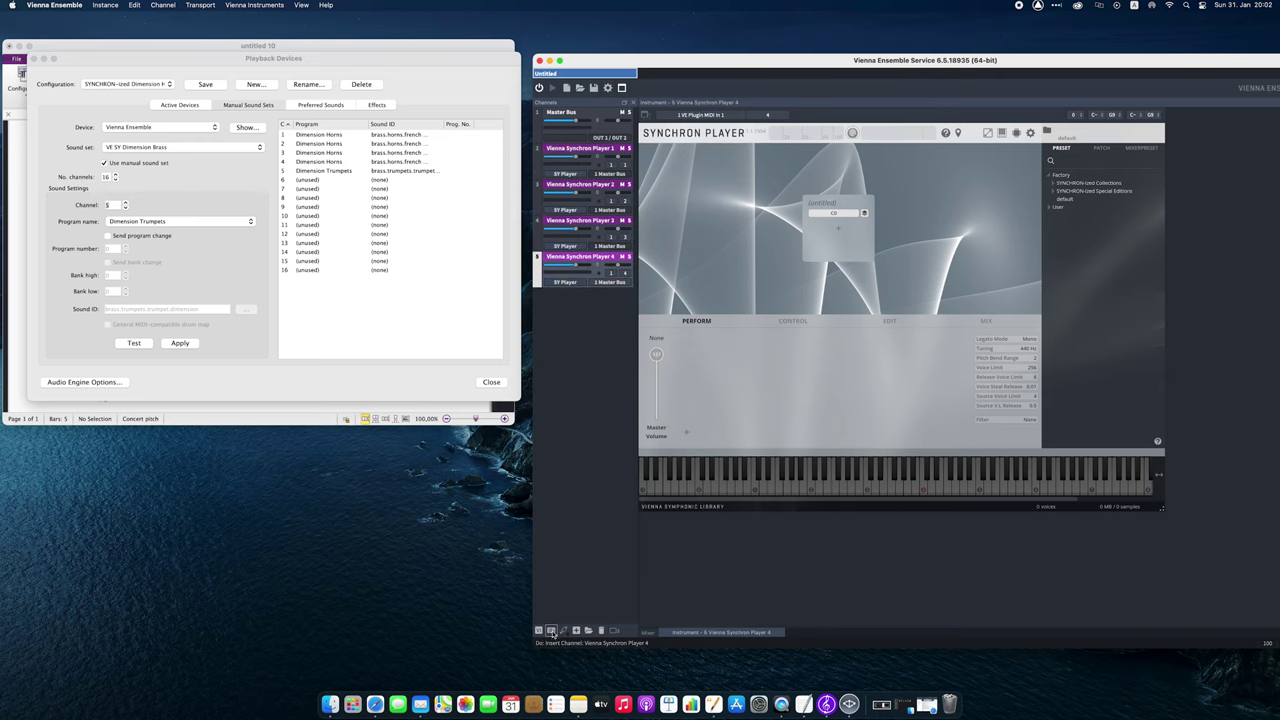
pyautogui.click(551, 631)
pyautogui.click(558, 645)
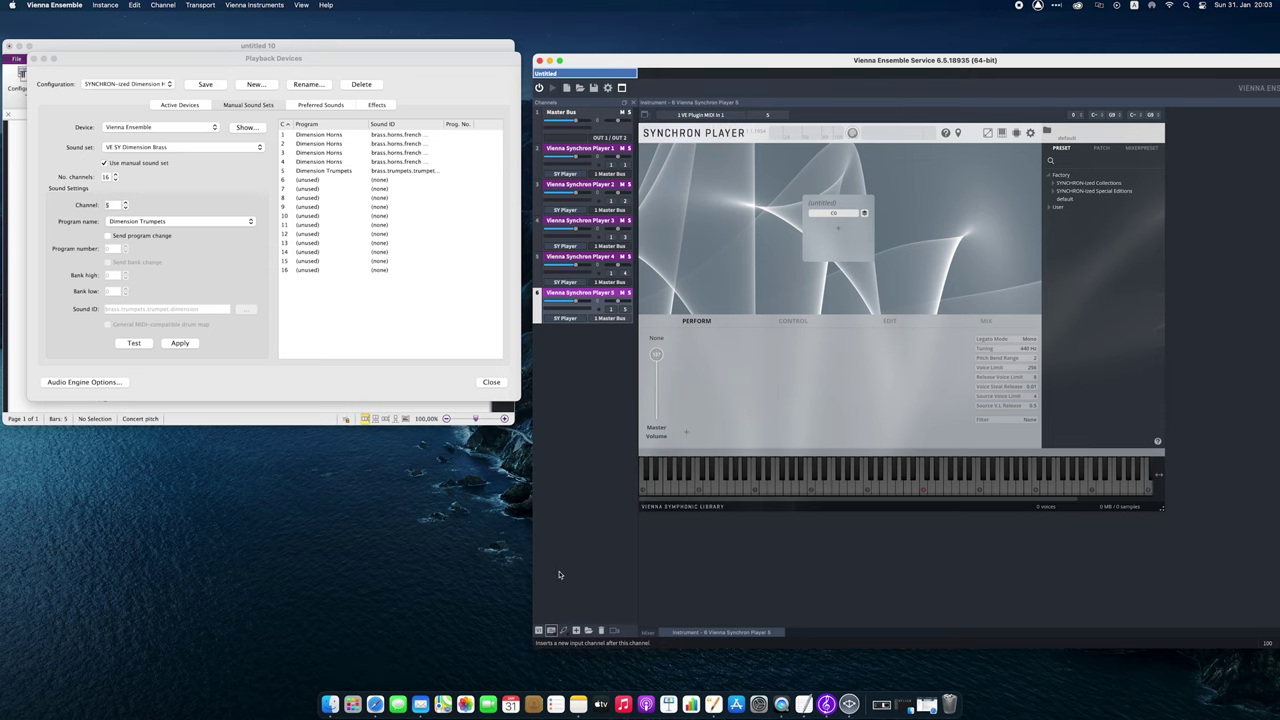
# - Rename the five player channels Horn 1, Horn 2, Horn 3, Horn 4 and Trumpet
pyautogui.click(580, 148)
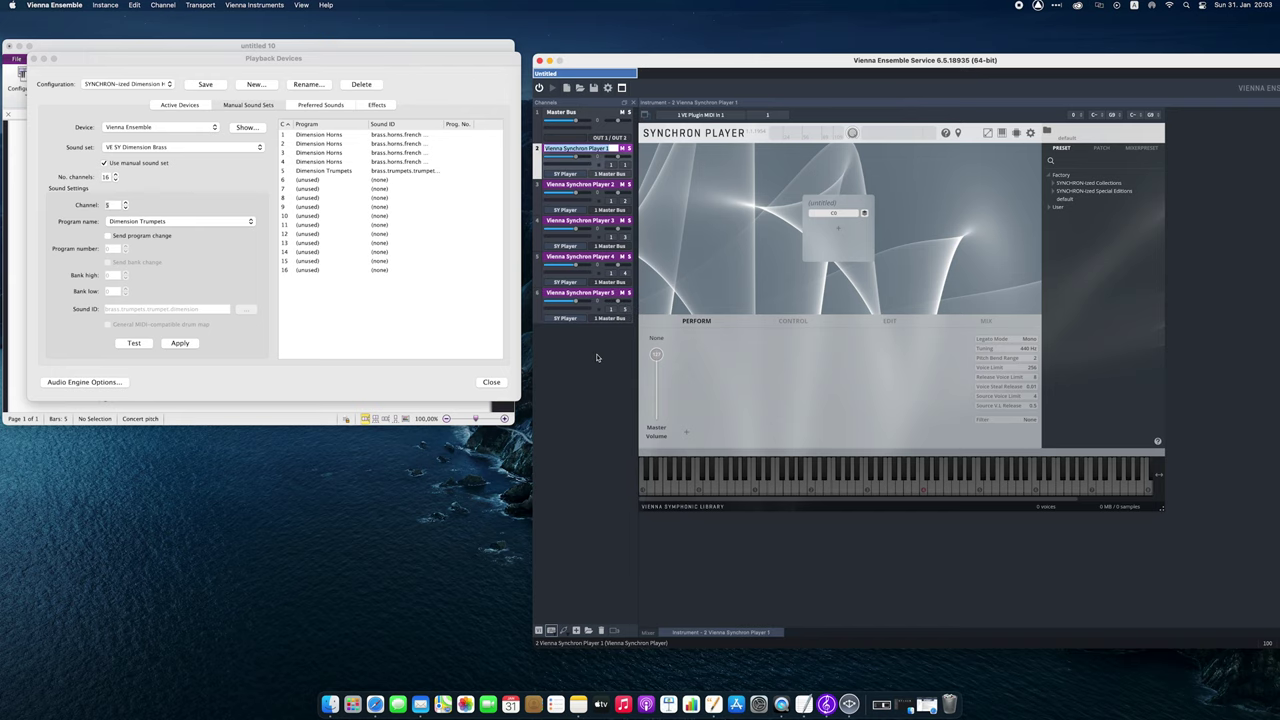
pyautogui.doubleClick(580, 148)
pyautogui.write('Horn 1')
pyautogui.press('Tab')
pyautogui.write('Horn 2')
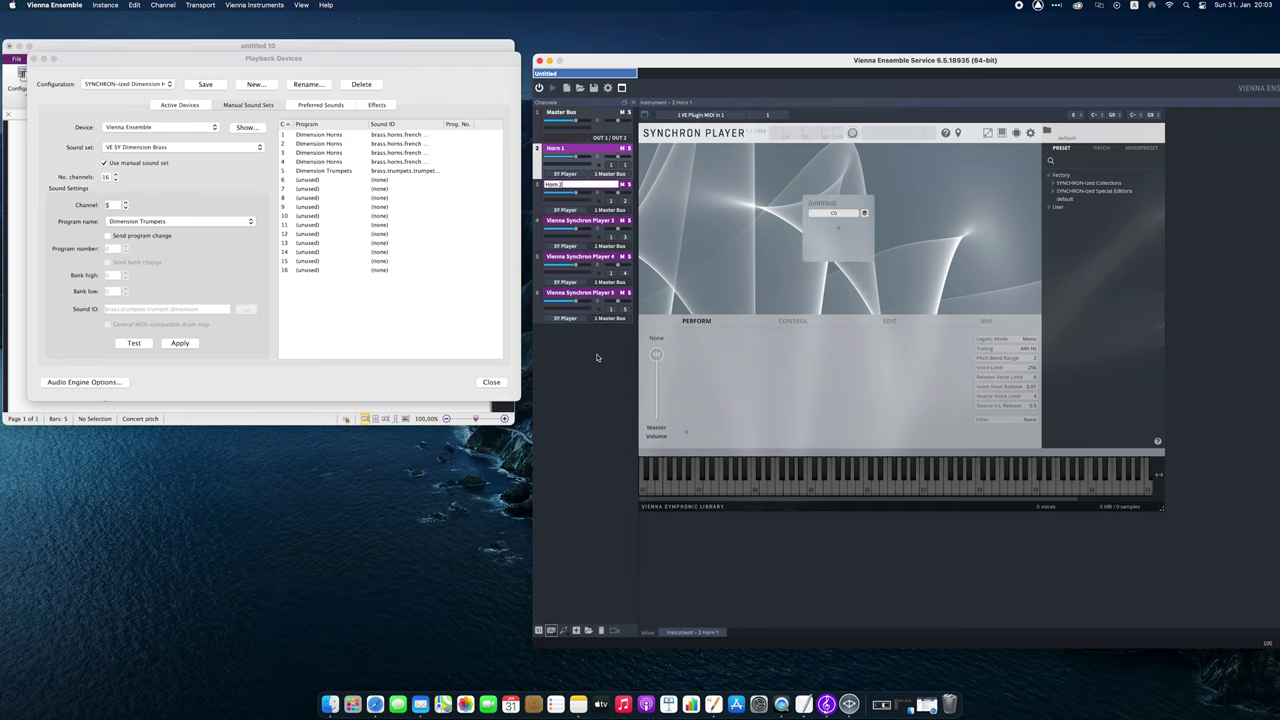
pyautogui.press('Tab')
pyautogui.write('Horn 3')
pyautogui.press('Tab')
pyautogui.write('Horn 4')
pyautogui.press('Tab')
pyautogui.write('Trumpet')
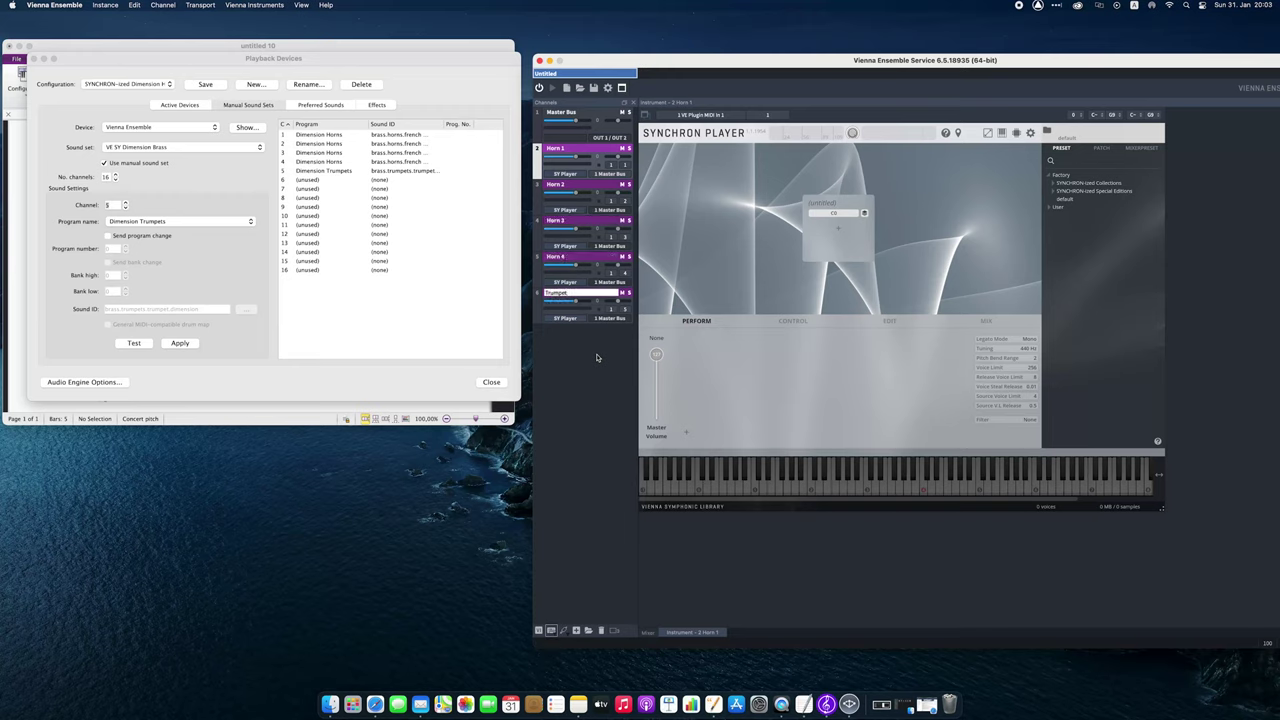
pyautogui.press('Return')
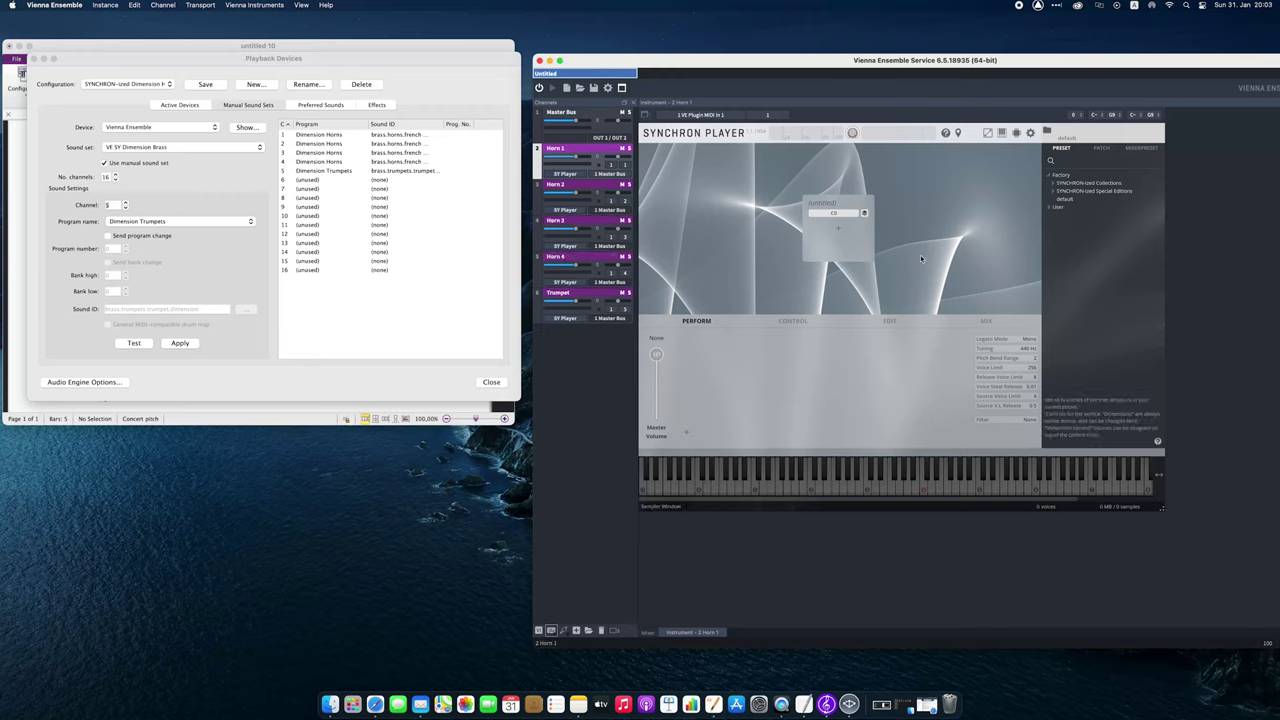
# - Enlarge the player display to 125% and load 01 Horns Player 1 into Horn 1
pyautogui.click(988, 134)
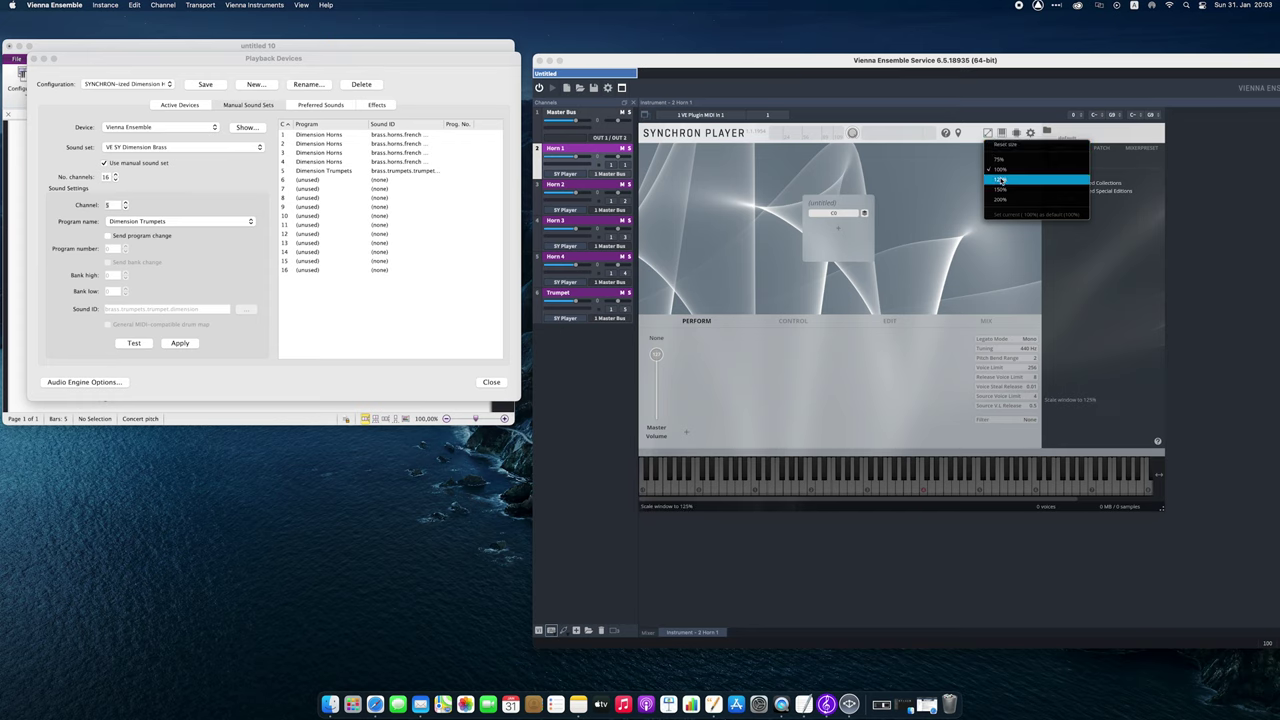
pyautogui.click(1000, 177)
pyautogui.moveTo(1000, 66); pyautogui.dragTo(927, 68)
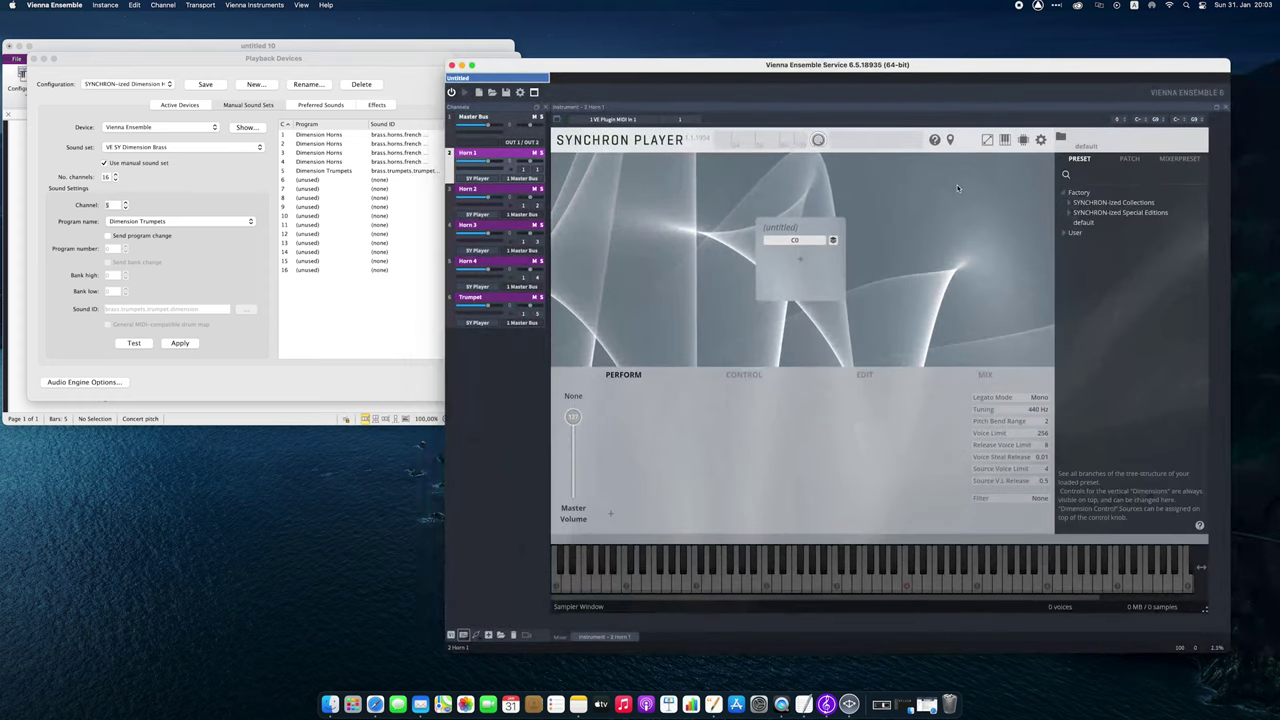
pyautogui.click(1069, 202)
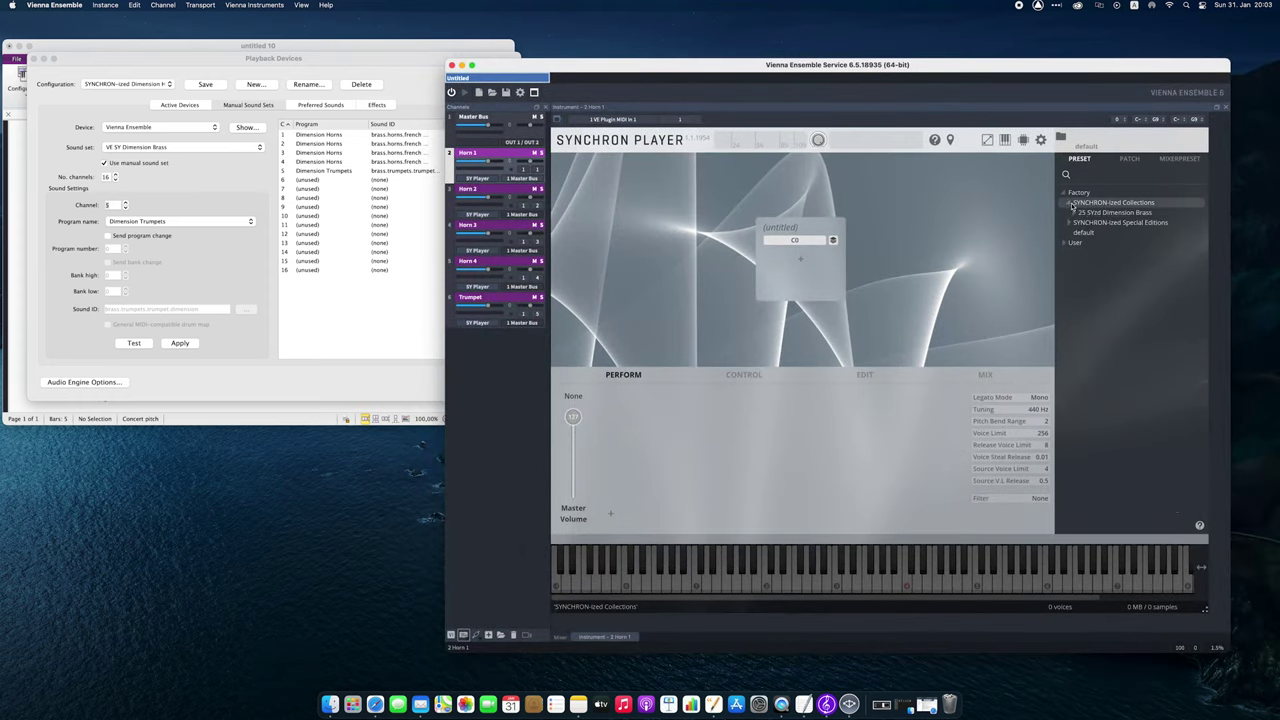
pyautogui.click(1073, 212)
pyautogui.click(1080, 232)
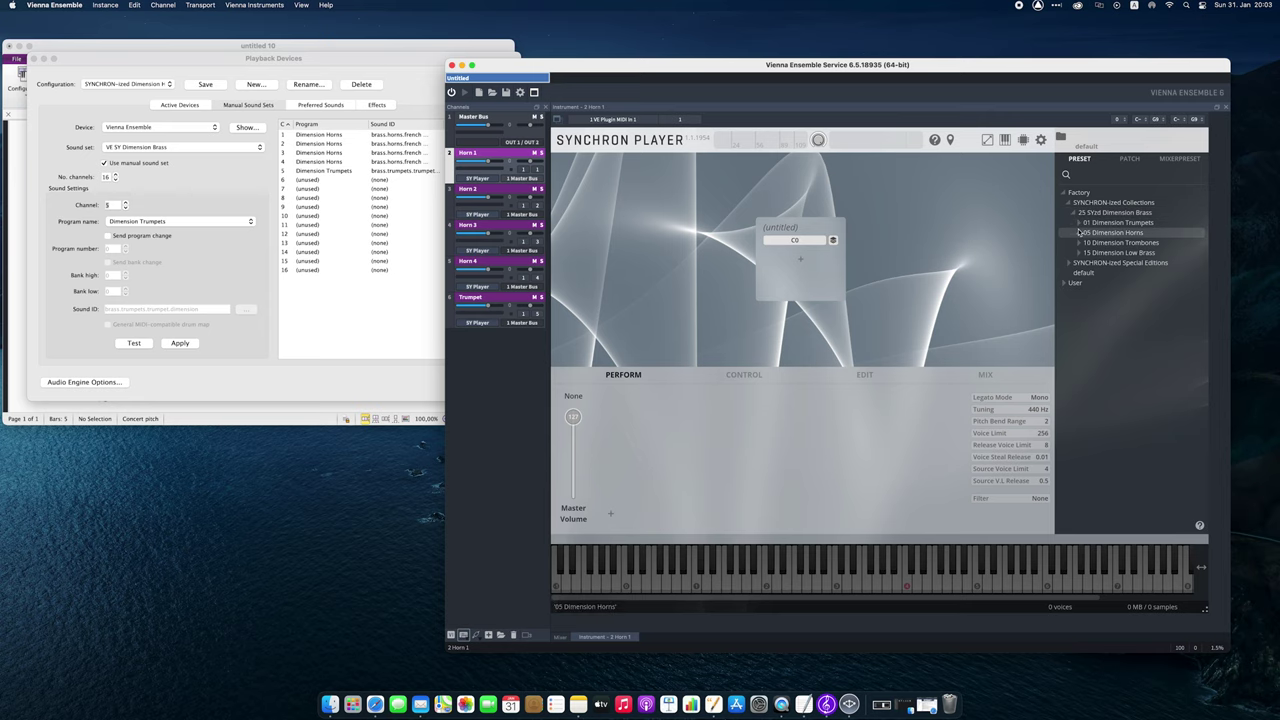
pyautogui.doubleClick(1112, 253)
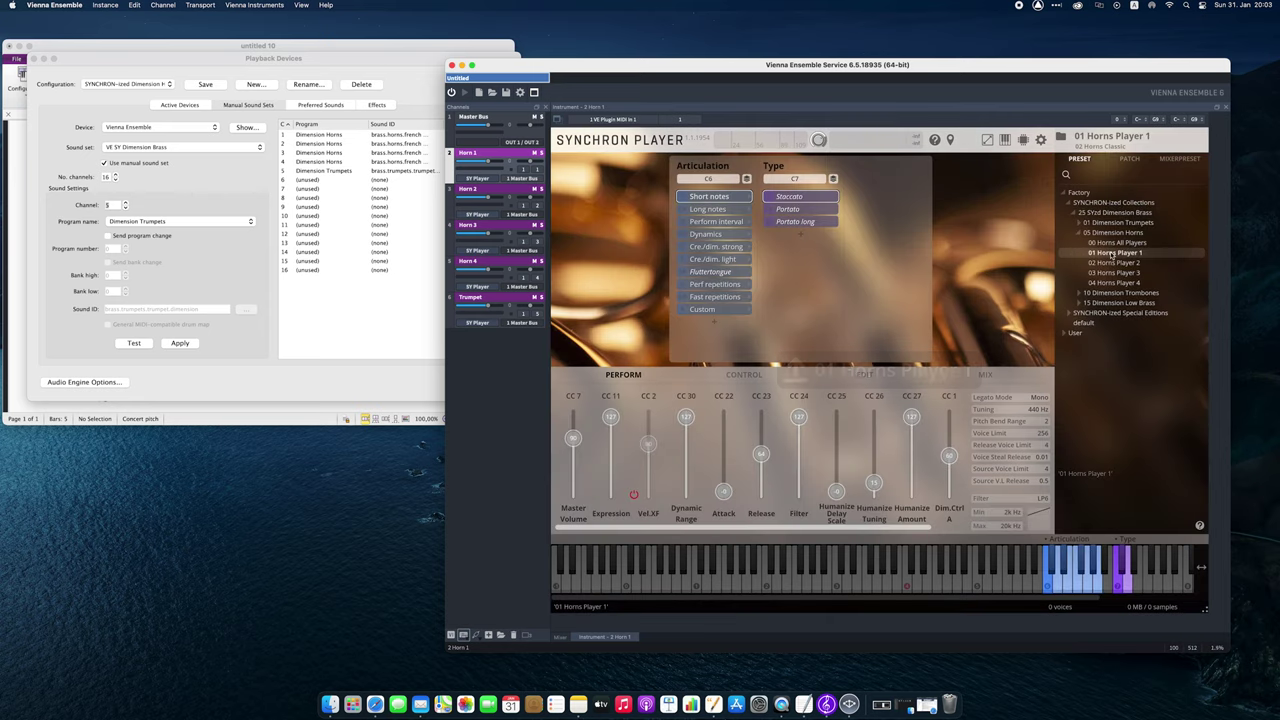
# - Load 02 Horns Player 2 into Horn 2 and 03 Horns Player 3 into Horn 3
pyautogui.click(492, 188)
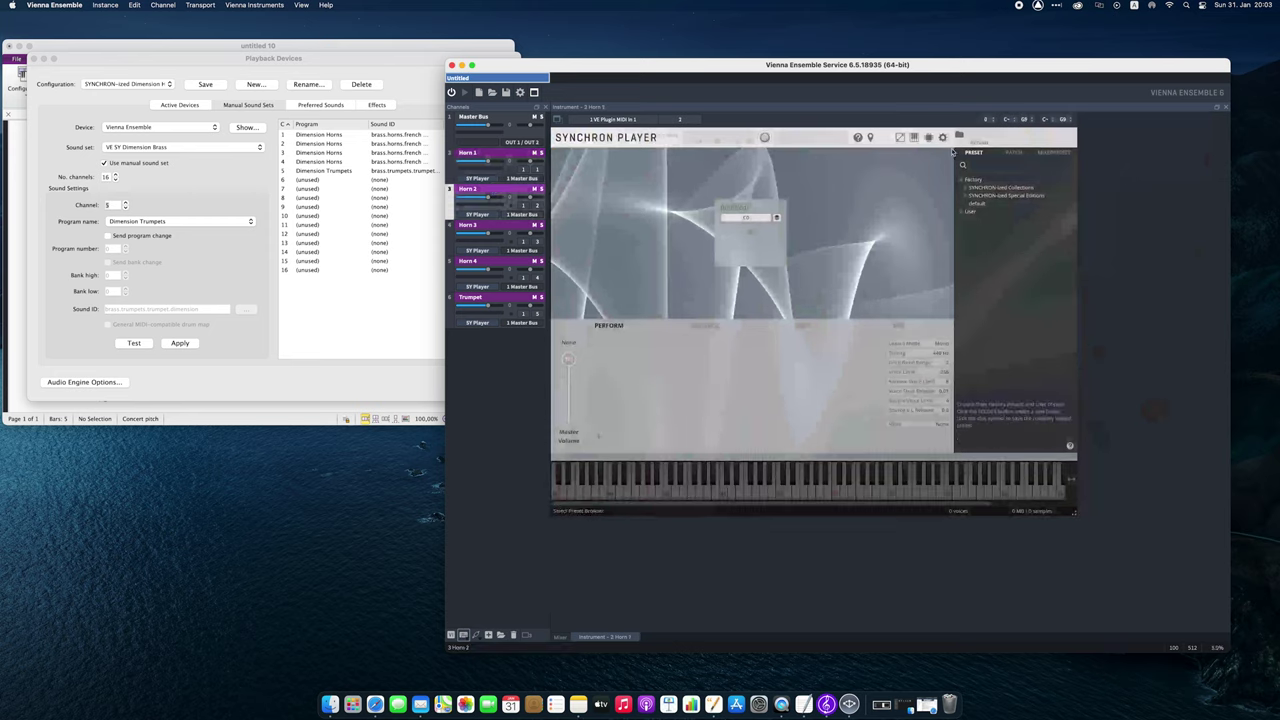
pyautogui.click(966, 187)
pyautogui.click(969, 195)
pyautogui.click(972, 211)
pyautogui.doubleClick(1005, 227)
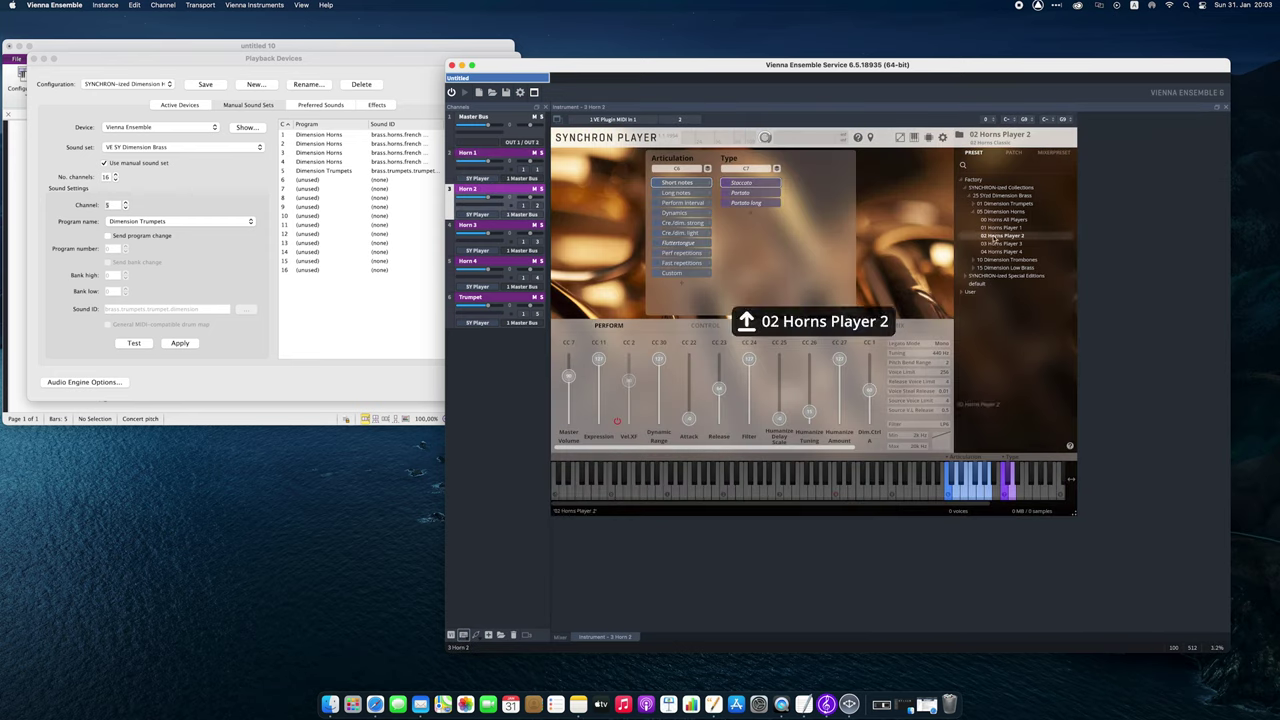
pyautogui.press('Down')
pyautogui.click(966, 187)
pyautogui.click(969, 195)
pyautogui.click(972, 211)
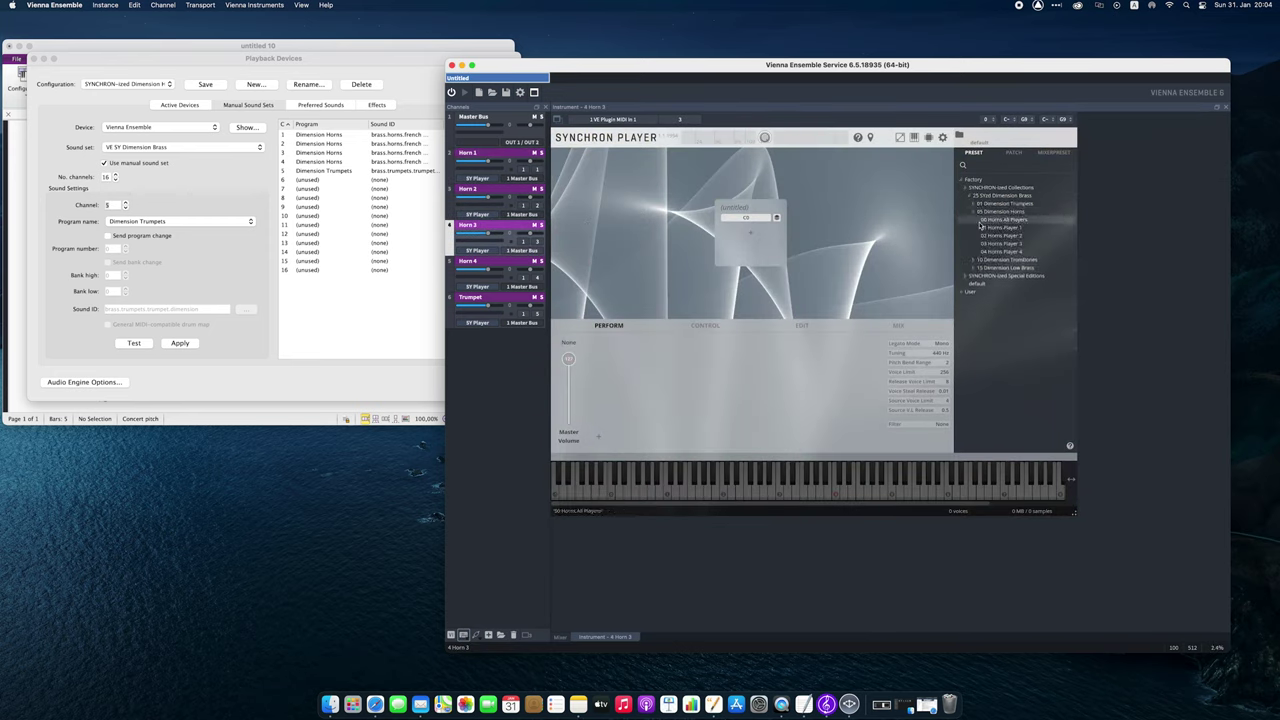
pyautogui.doubleClick(1003, 243)
# - Load 04 Horns Player 4 into Horn 4 and a Dimension Trumpets player preset into Trumpet
pyautogui.press('Down')
pyautogui.click(966, 187)
pyautogui.click(969, 195)
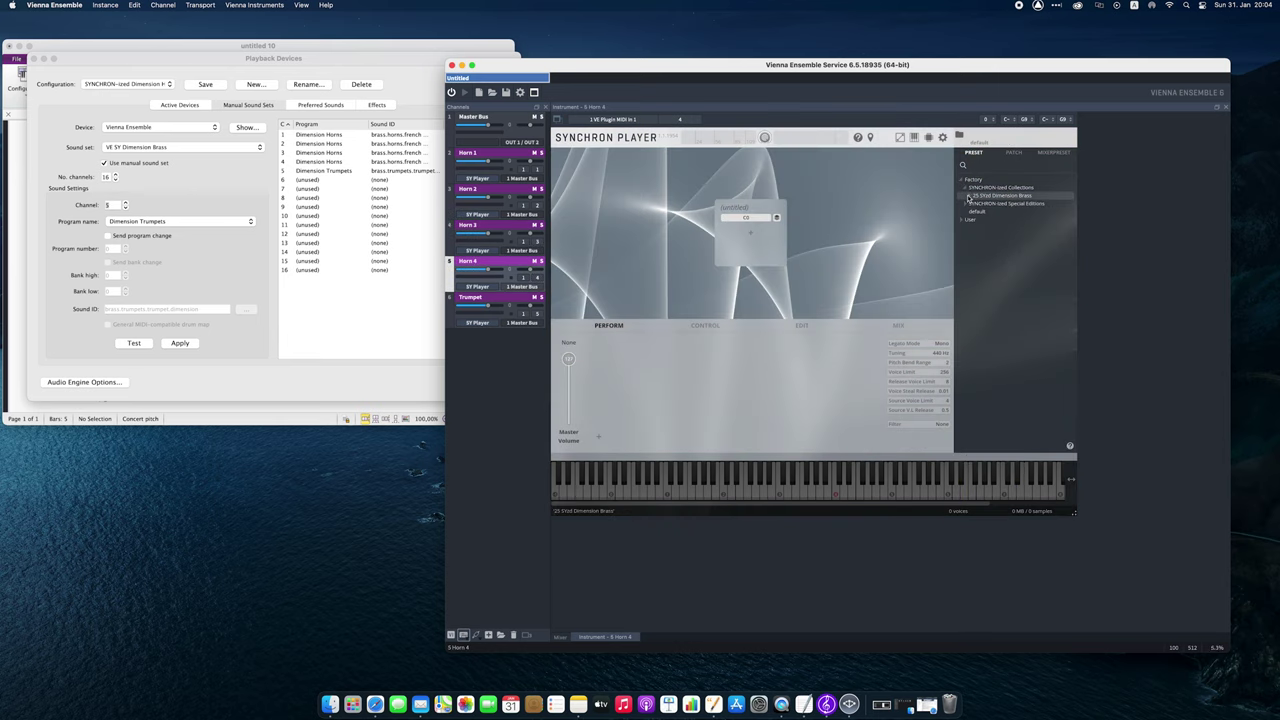
pyautogui.click(972, 211)
pyautogui.doubleClick(995, 252)
pyautogui.press('Down')
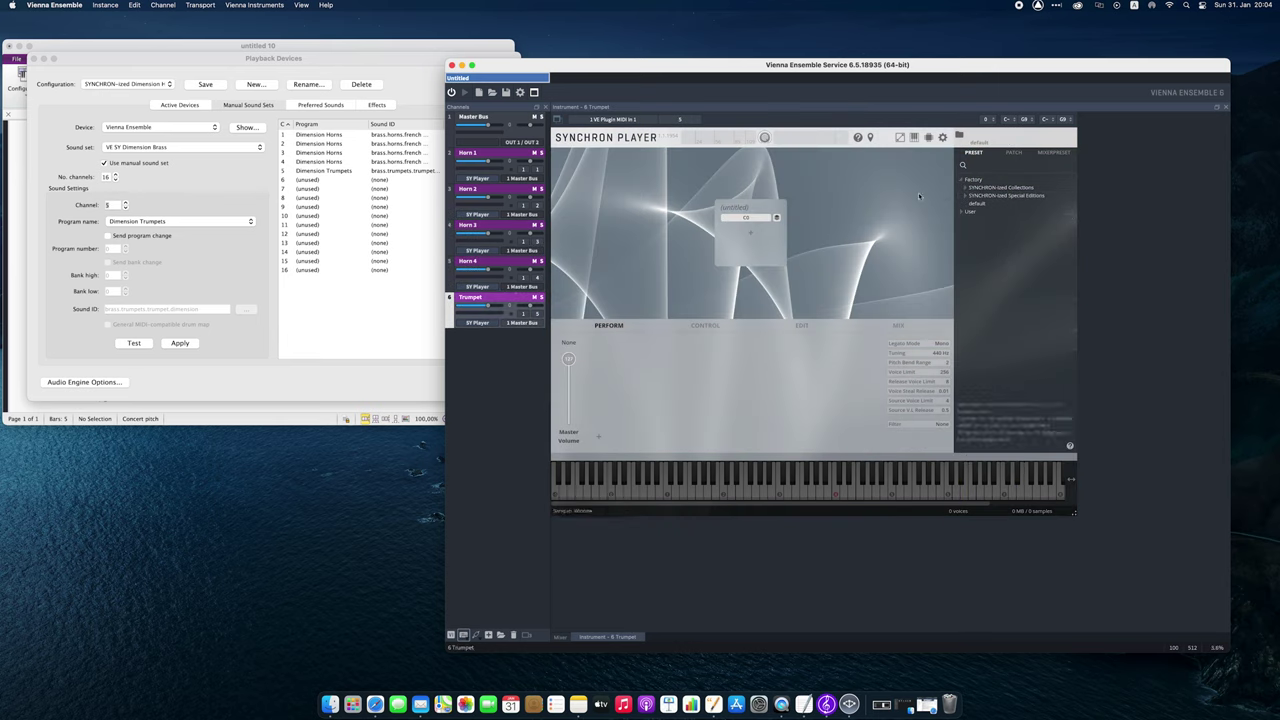
pyautogui.click(966, 187)
pyautogui.click(969, 195)
pyautogui.click(972, 203)
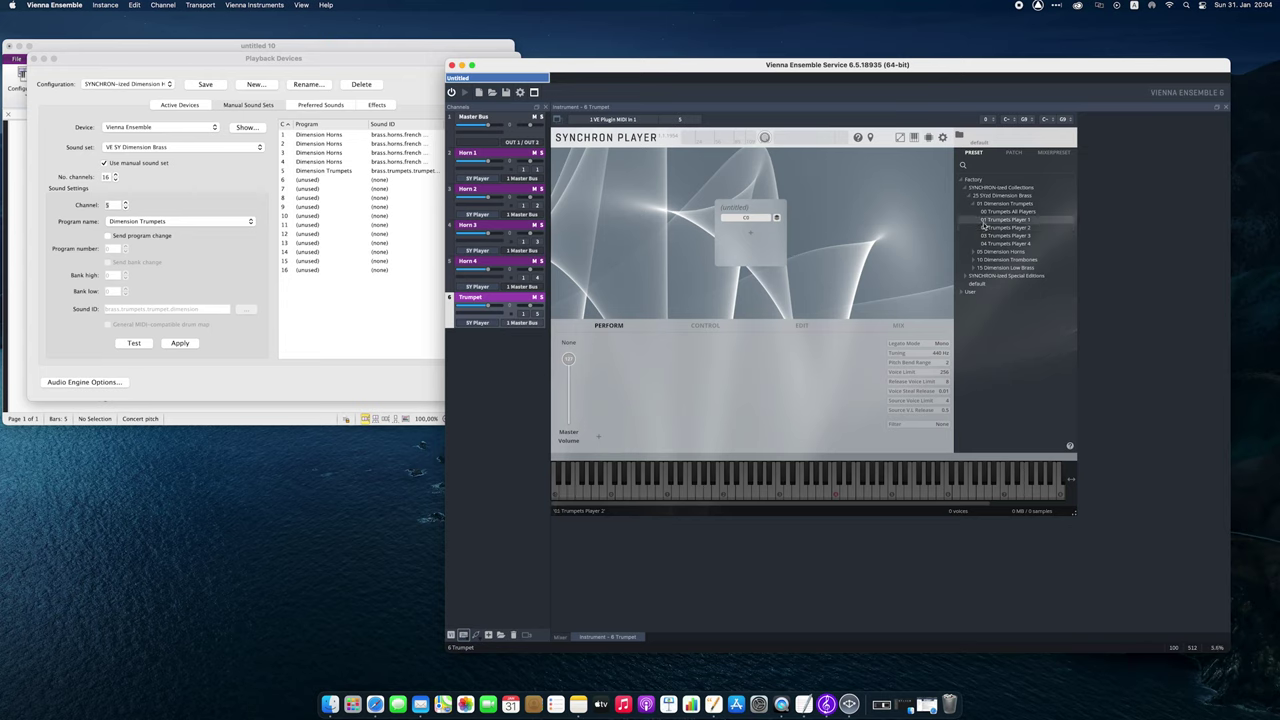
pyautogui.doubleClick(1003, 219)
pyautogui.click(513, 157)
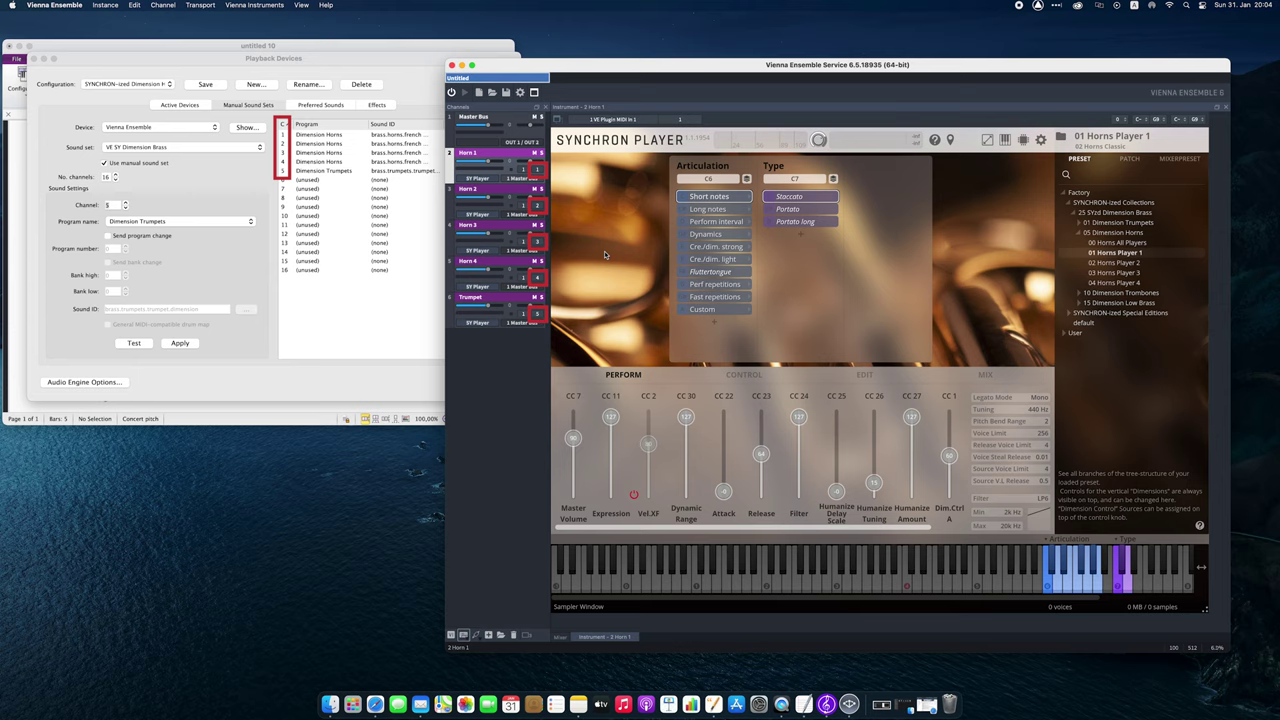
# - Save the SYNCHRON-ized Dimension playback configuration in Sibelius's Playback Devices
pyautogui.click(416, 63)
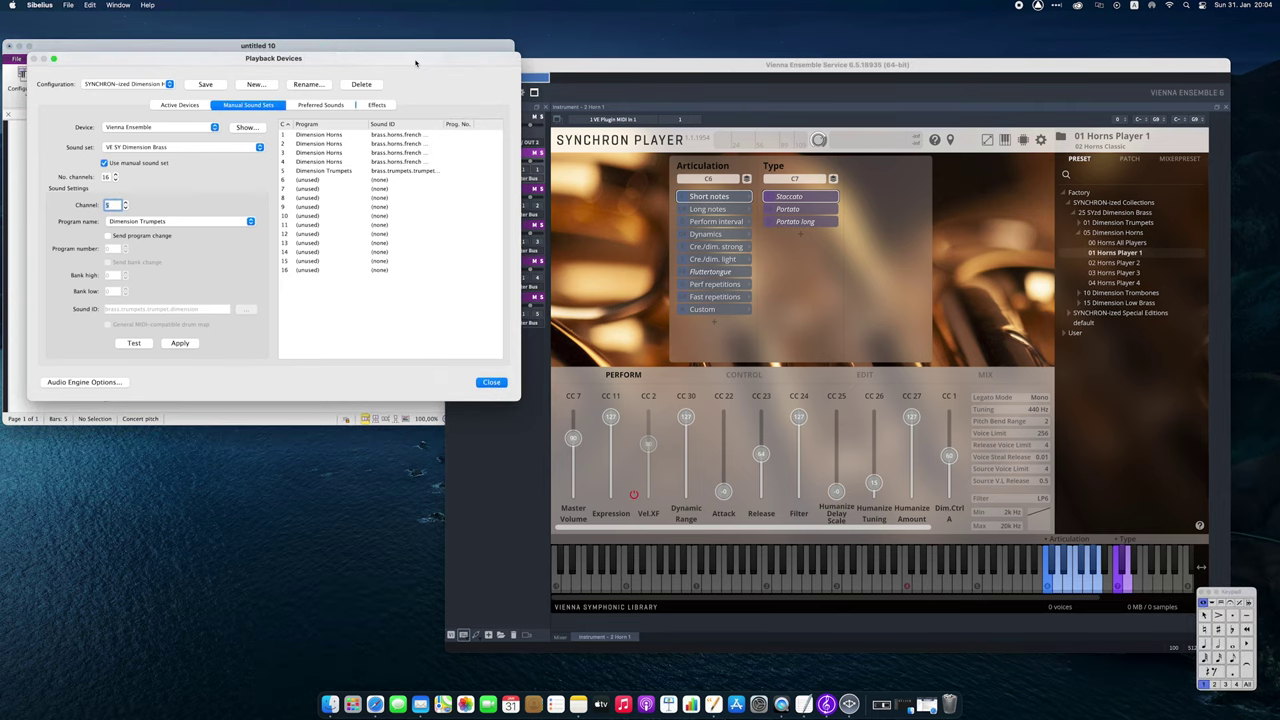
pyautogui.click(217, 86)
# - Close Playback Devices to return to the Funeral for a Friend score
pyautogui.click(492, 383)
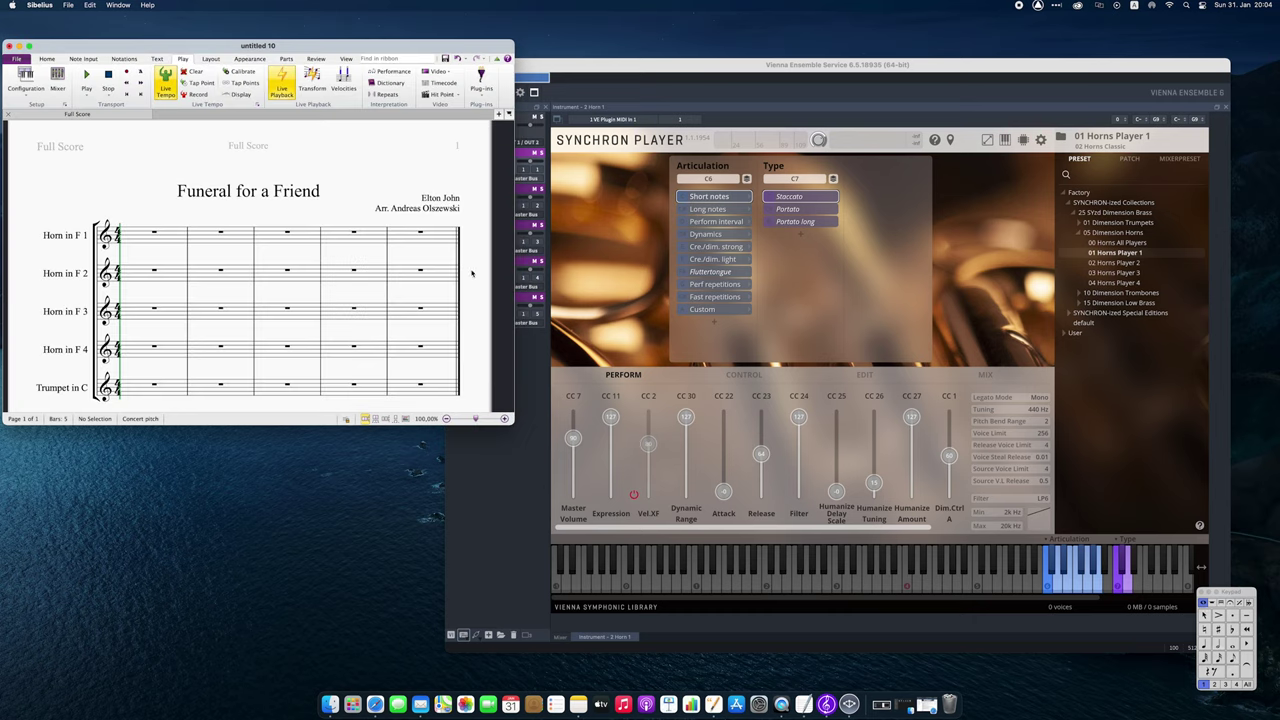